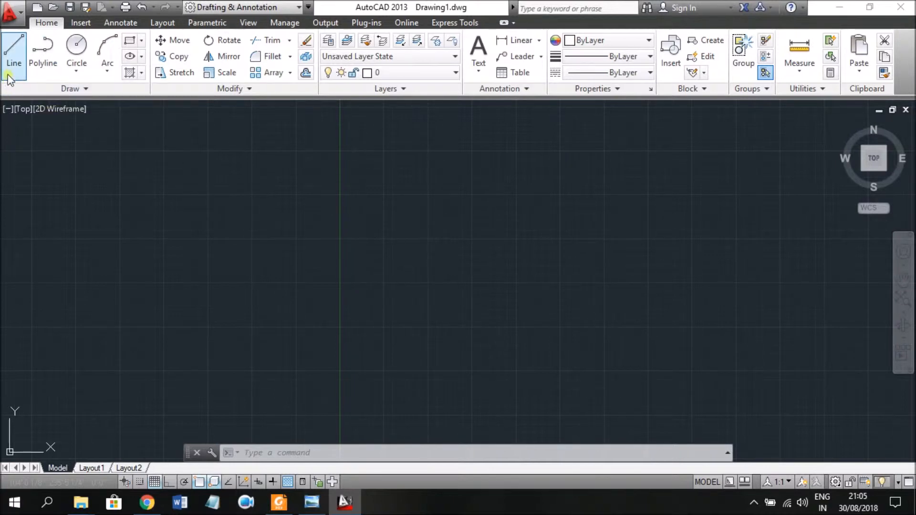
# Step: Draw a freehand circle in the upper part of the drawing, left of the vertical axis line
pyautogui.click(14, 51)
pyautogui.click(76, 46)
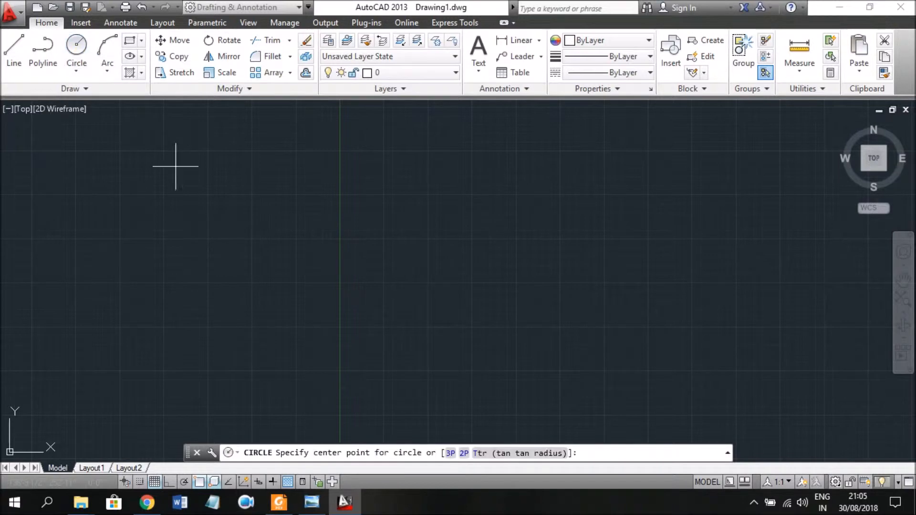
pyautogui.click(206, 218)
pyautogui.click(272, 260)
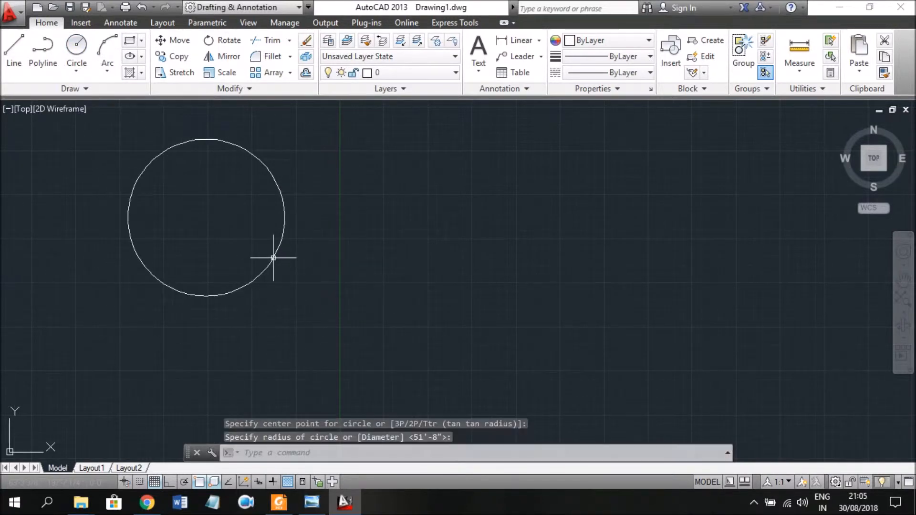
# Step: Draw a freehand rectangle to the right of the circle
pyautogui.click(130, 40)
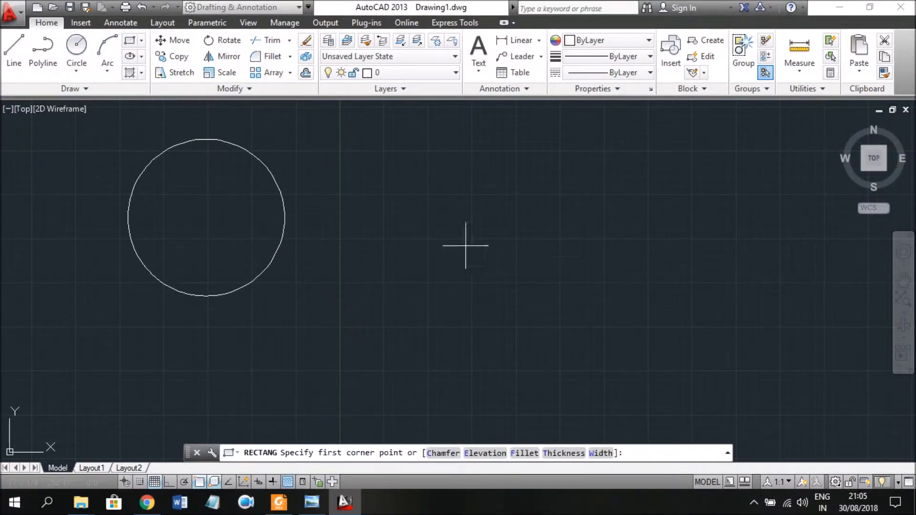
pyautogui.click(453, 220)
pyautogui.click(666, 337)
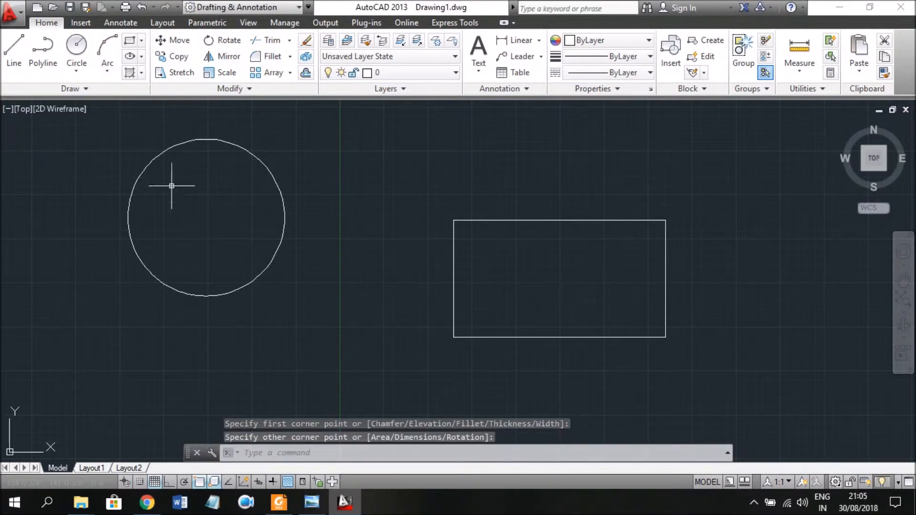
# Step: Hatch the inside of the circle with the AR-B88 pattern
pyautogui.click(142, 73)
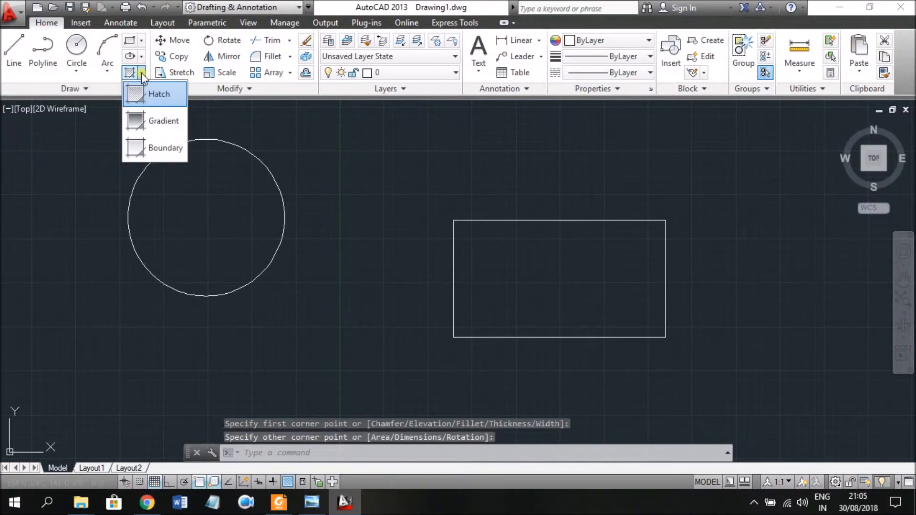
pyautogui.click(150, 96)
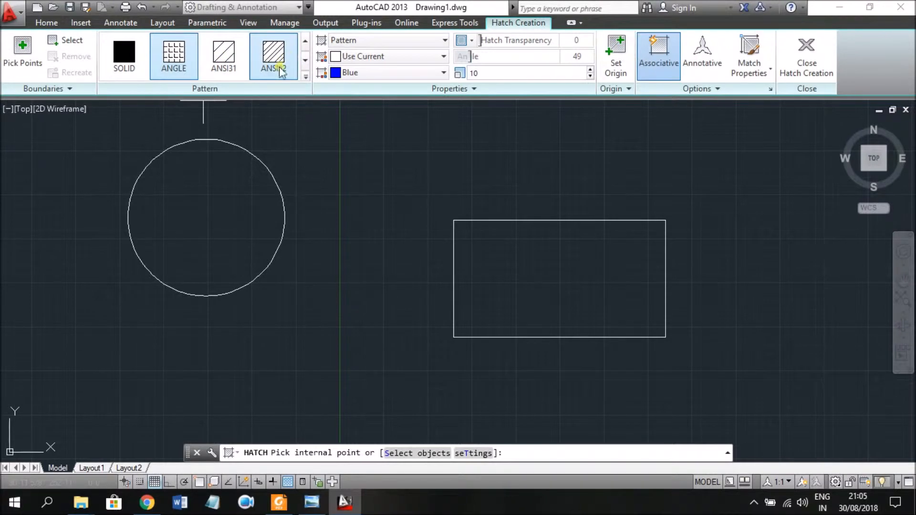
pyautogui.click(305, 77)
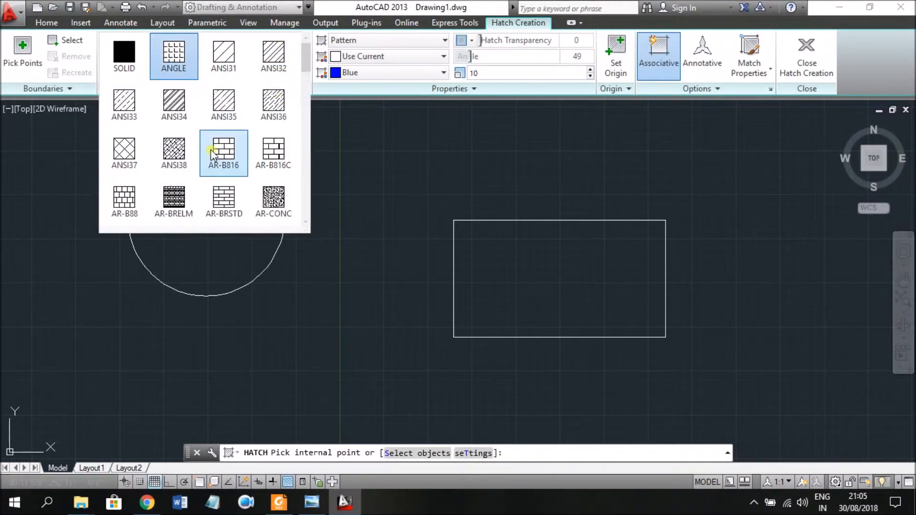
pyautogui.click(124, 203)
pyautogui.click(207, 218)
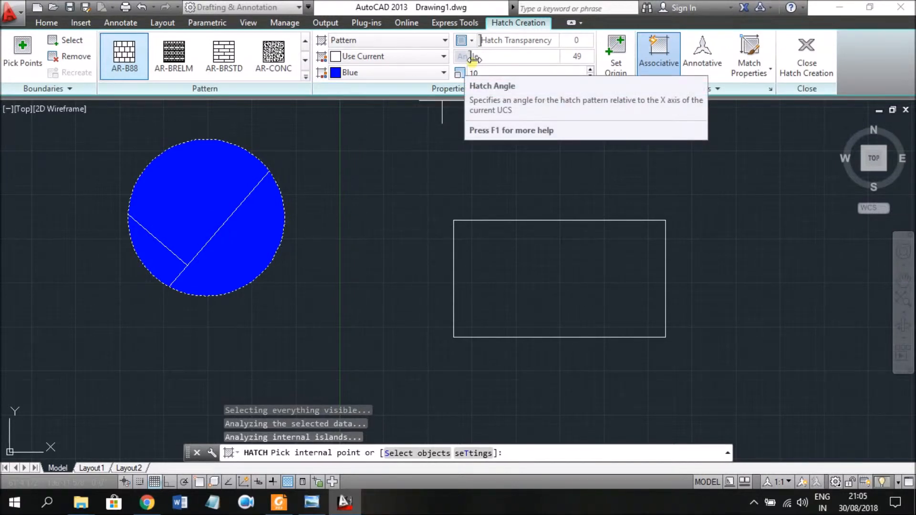
# Step: Set the circle's hatch angle to 27 and its scale to 1
pyautogui.moveTo(470, 56); pyautogui.dragTo(463, 57)
pyautogui.click(492, 75)
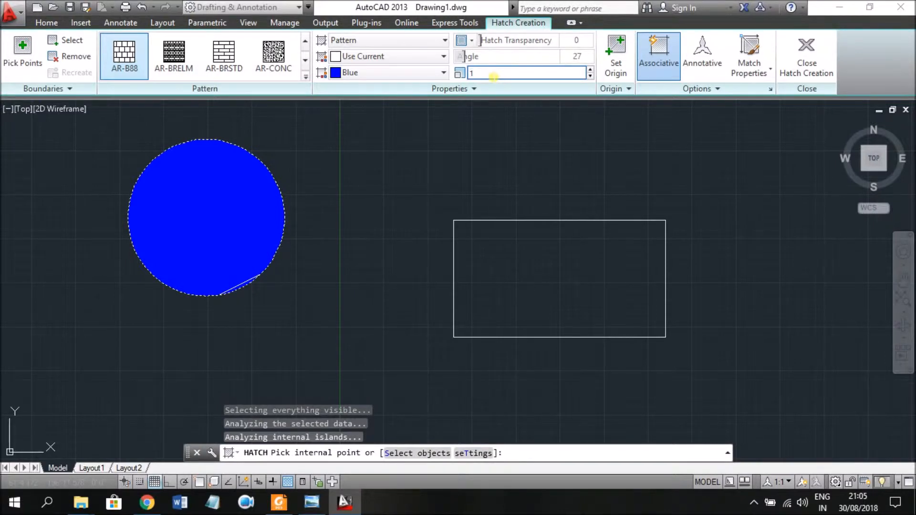
pyautogui.press('Return')
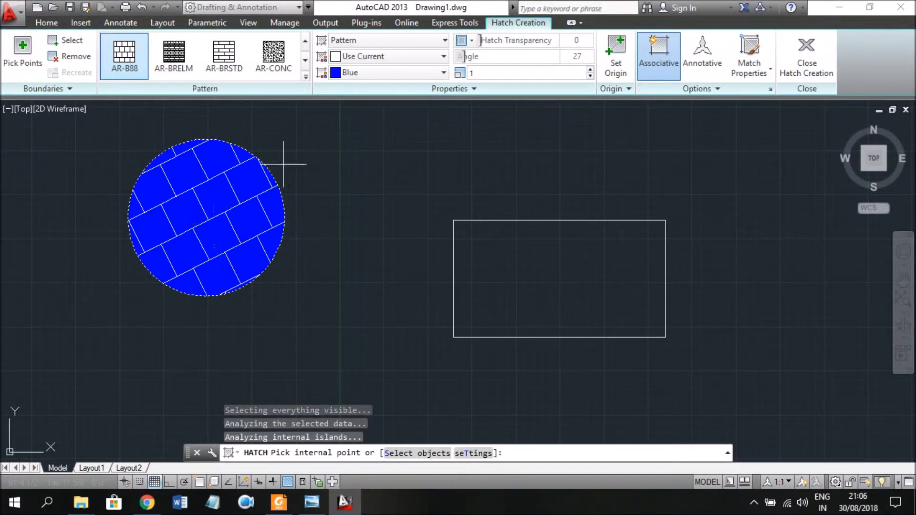
# Step: Set the circle's hatch angle to 0, try it at 90, and return it to 0
pyautogui.moveTo(465, 59); pyautogui.dragTo(455, 60)
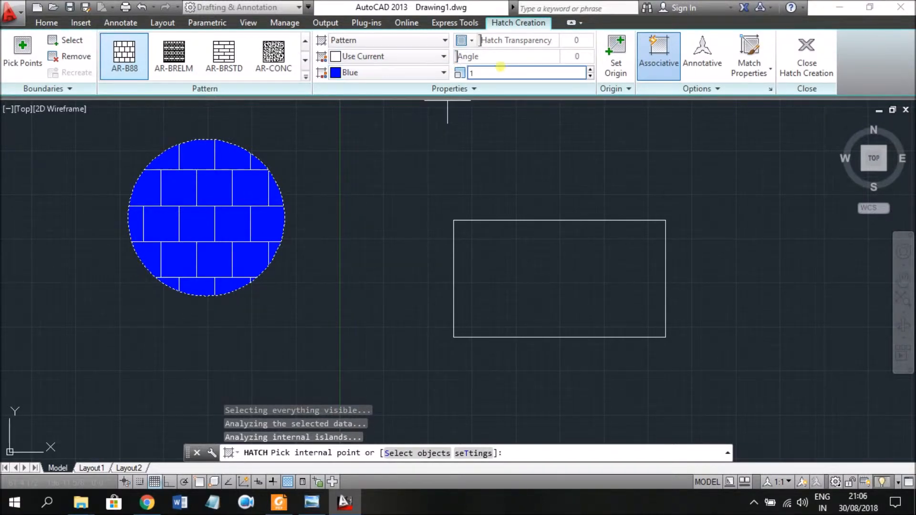
pyautogui.moveTo(465, 58); pyautogui.dragTo(498, 60)
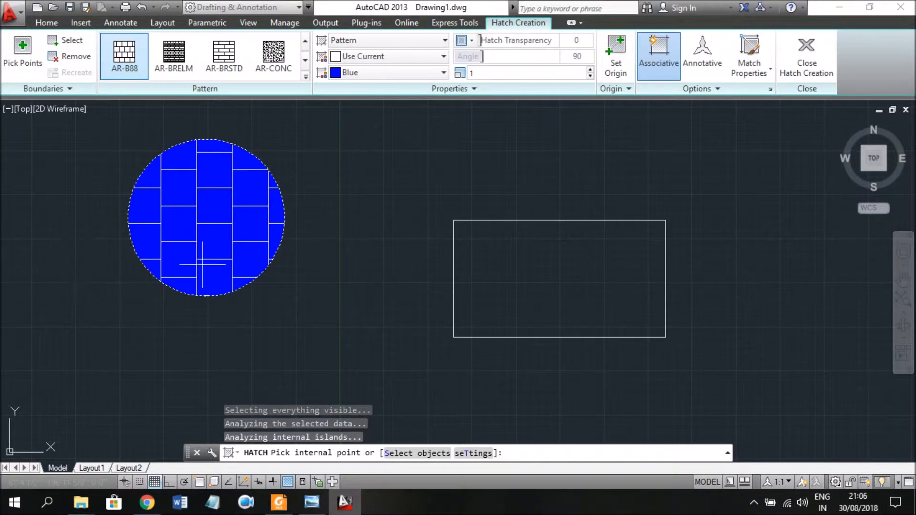
pyautogui.moveTo(492, 58); pyautogui.dragTo(455, 57)
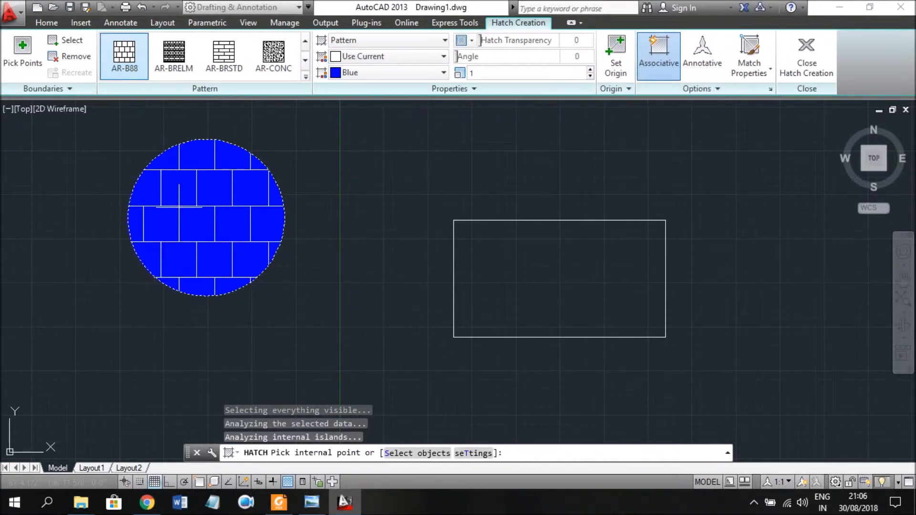
# Step: Try the AR-BRELM, AR-BRSTD and AR-CONC patterns on the circle's hatch
pyautogui.click(184, 55)
pyautogui.click(224, 57)
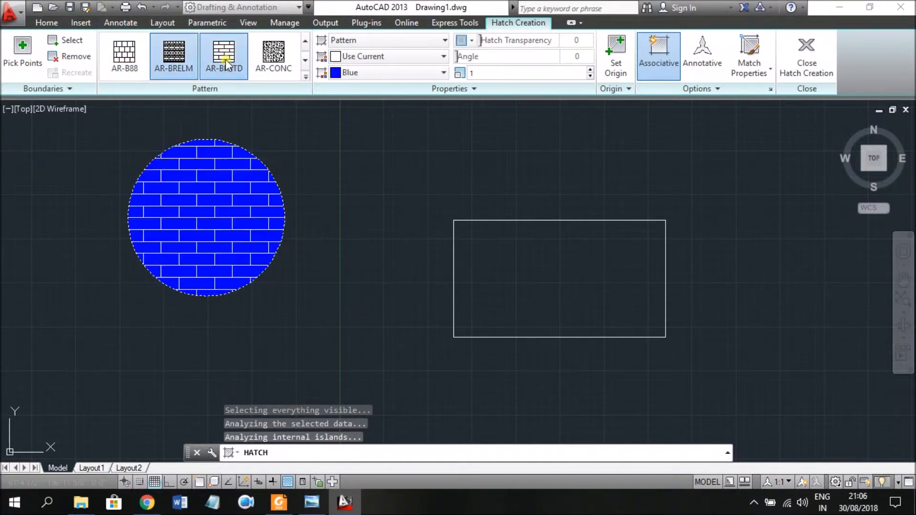
pyautogui.click(281, 64)
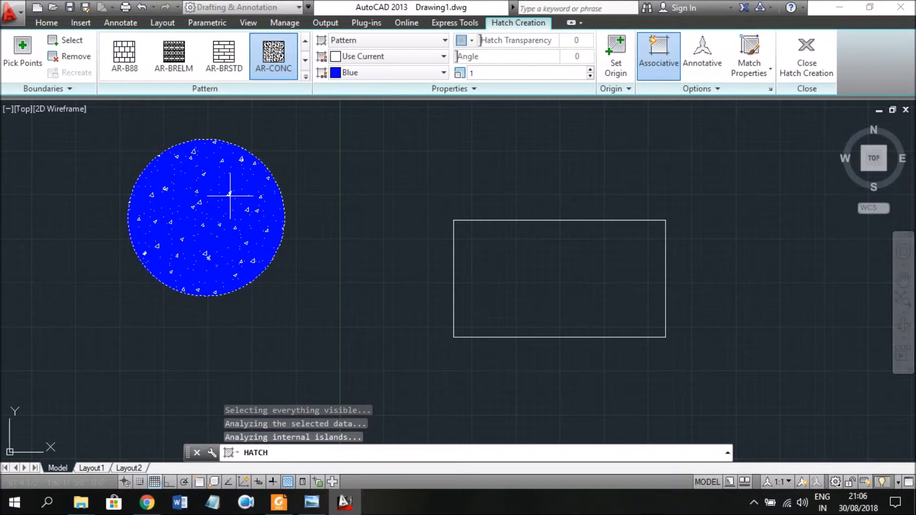
# Step: Change the circle's hatch to the DOTS pattern with a scale of 10
pyautogui.click(305, 76)
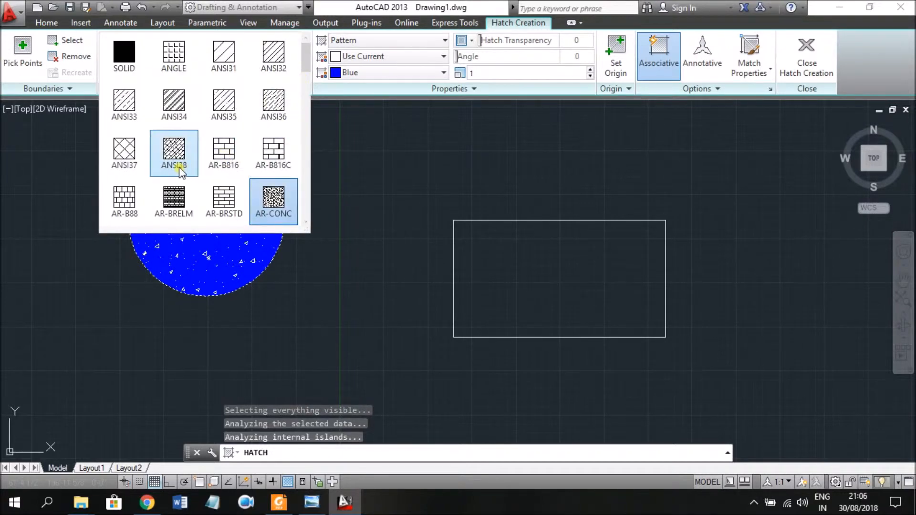
pyautogui.scroll(-3, 289, 155)
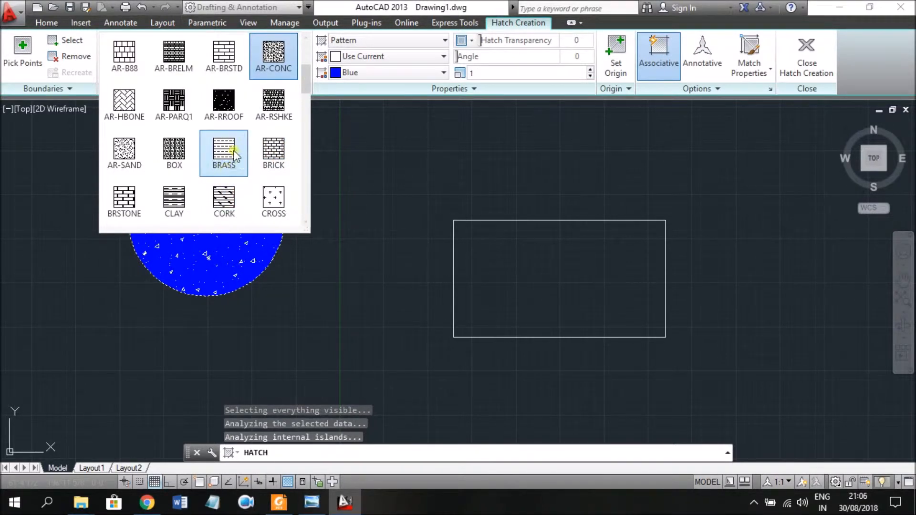
pyautogui.scroll(-3, 235, 155)
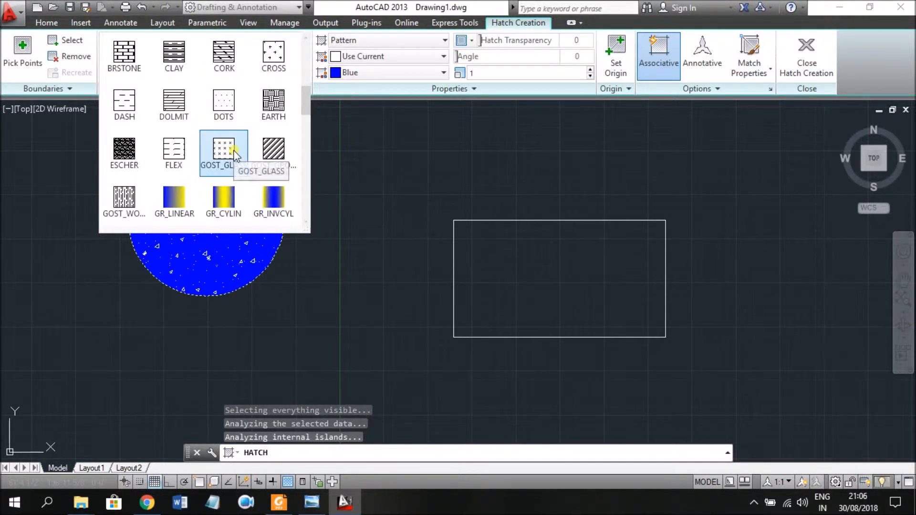
pyautogui.click(226, 109)
pyautogui.click(469, 73)
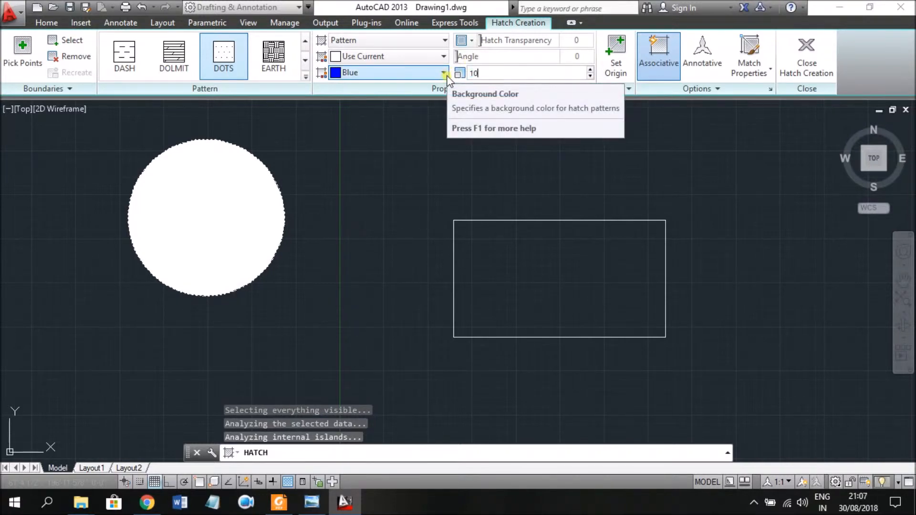
pyautogui.write('10')
pyautogui.press('Return')
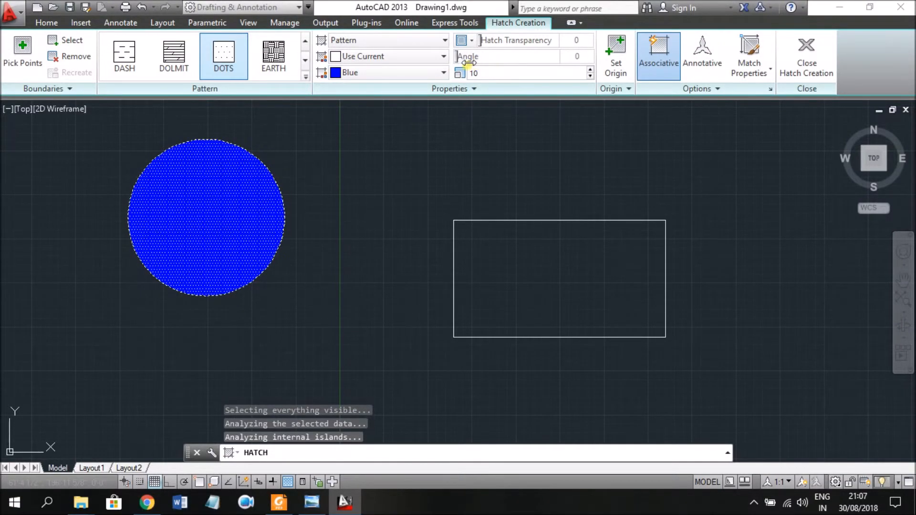
# Step: Increase the scale of the circle's DOTS hatch to 100 and inspect the dot spacing
pyautogui.click(487, 78)
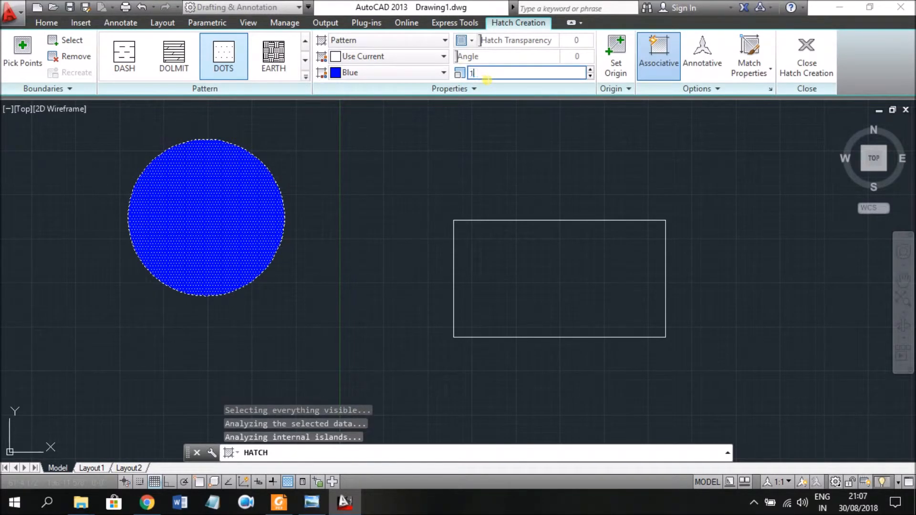
pyautogui.write('100')
pyautogui.press('Return')
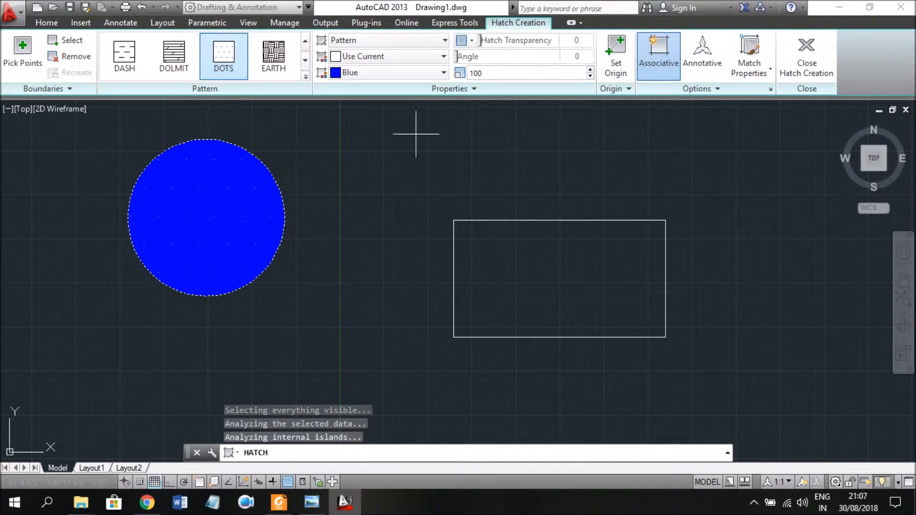
pyautogui.scroll(1, 200, 220)
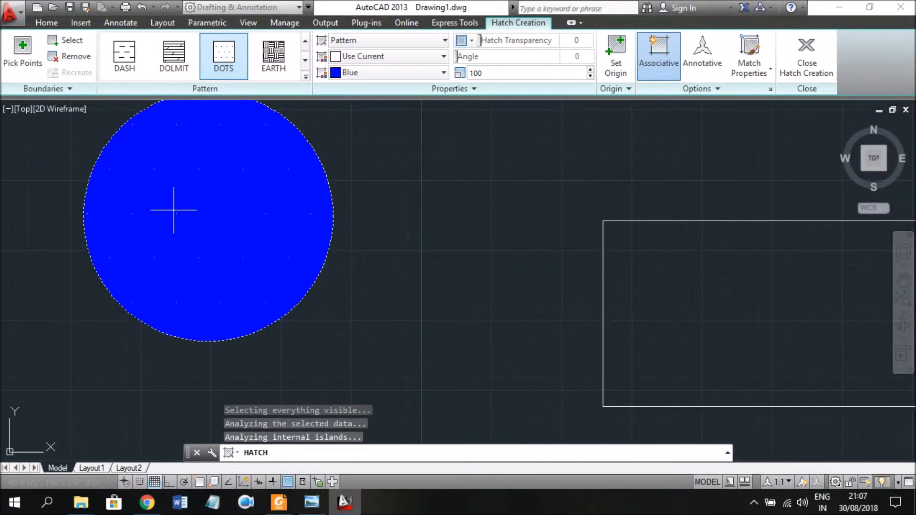
pyautogui.scroll(-2, 201, 235)
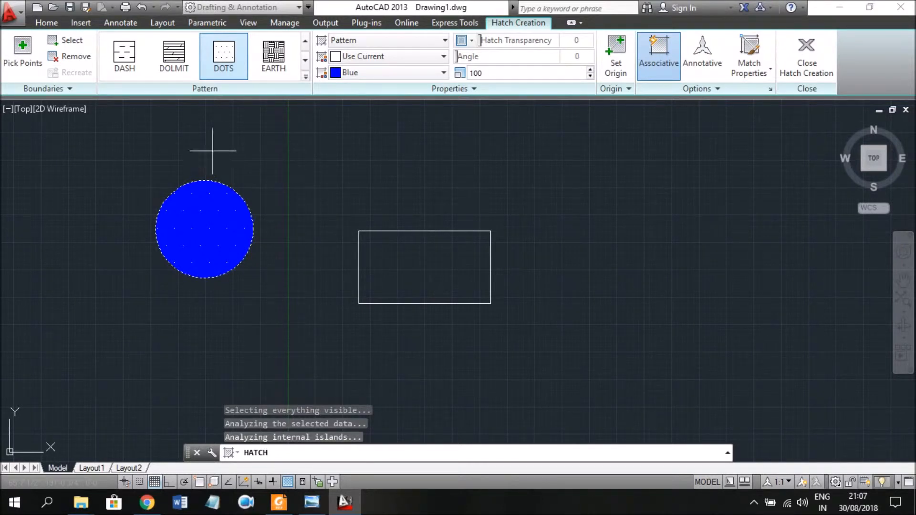
# Step: Hatch the inside of the rectangle with the current DOTS pattern and blue background
pyautogui.click(45, 25)
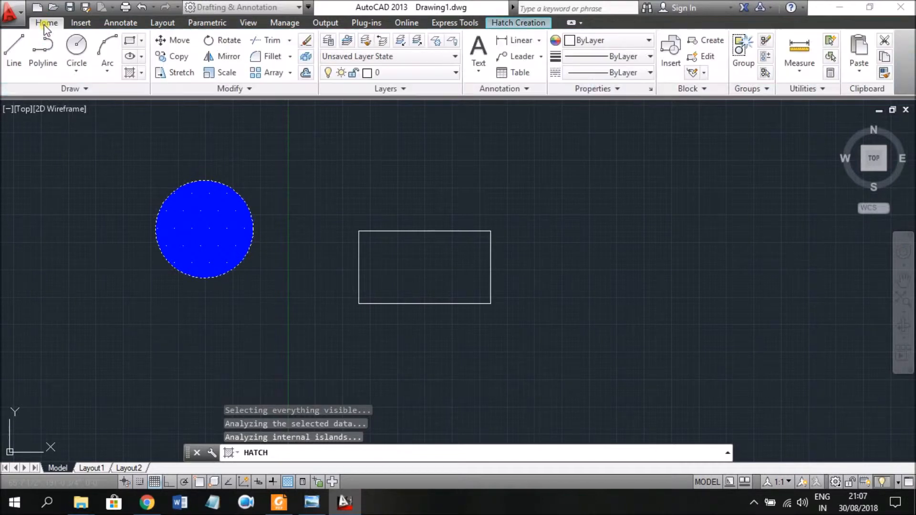
pyautogui.click(127, 74)
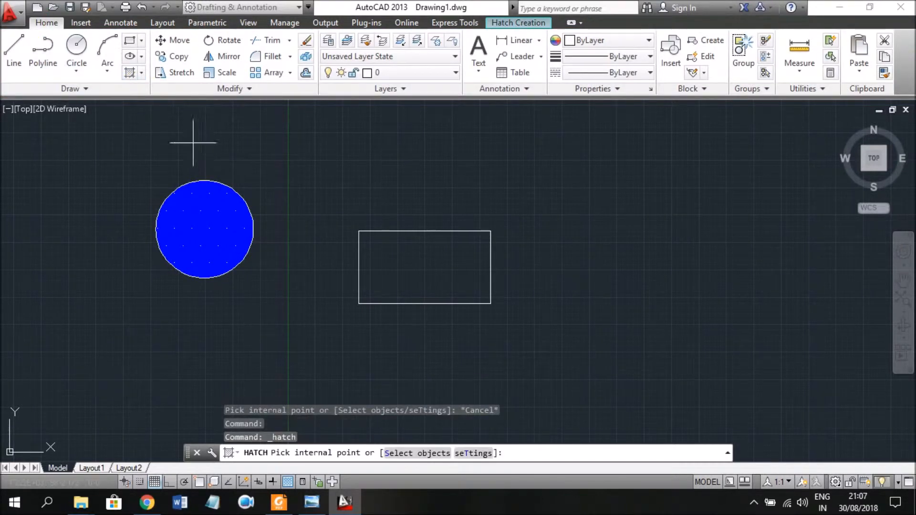
pyautogui.click(449, 261)
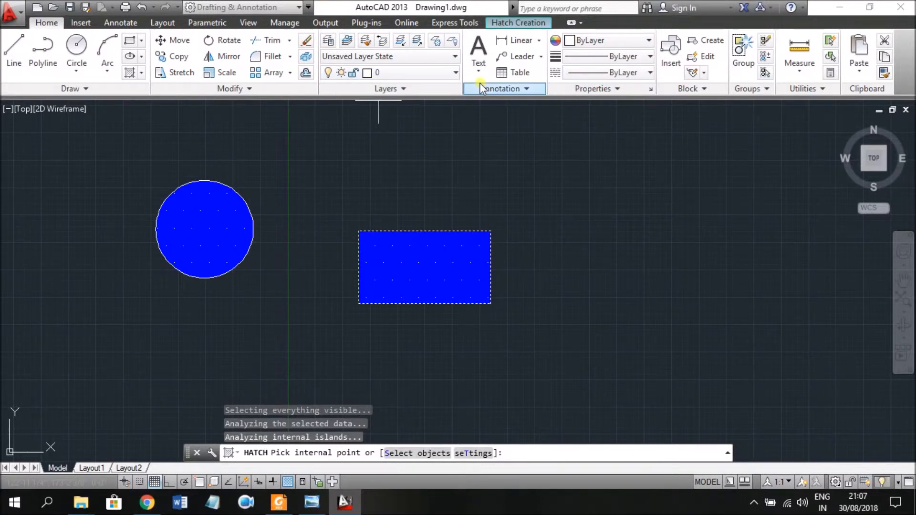
# Step: Start another hatch inside the rectangle and open the hatch settings dialog
pyautogui.click(130, 72)
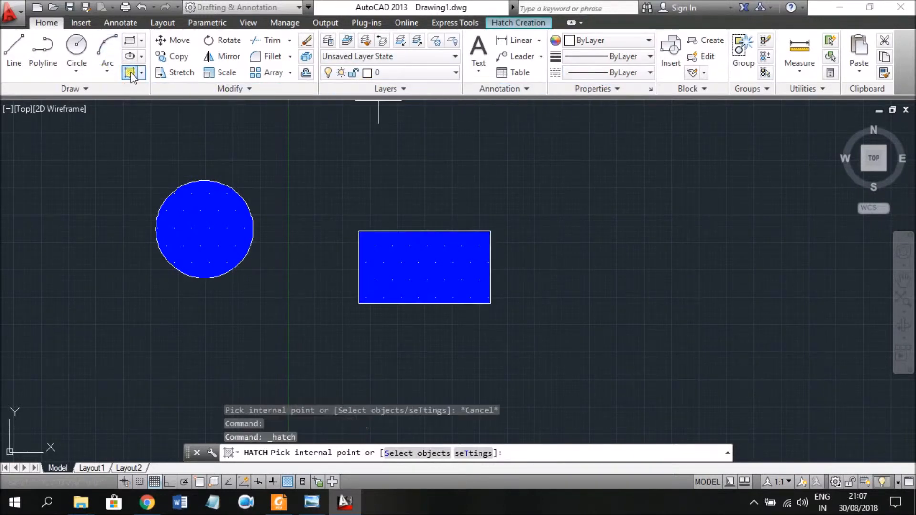
pyautogui.click(460, 278)
pyautogui.click(433, 272)
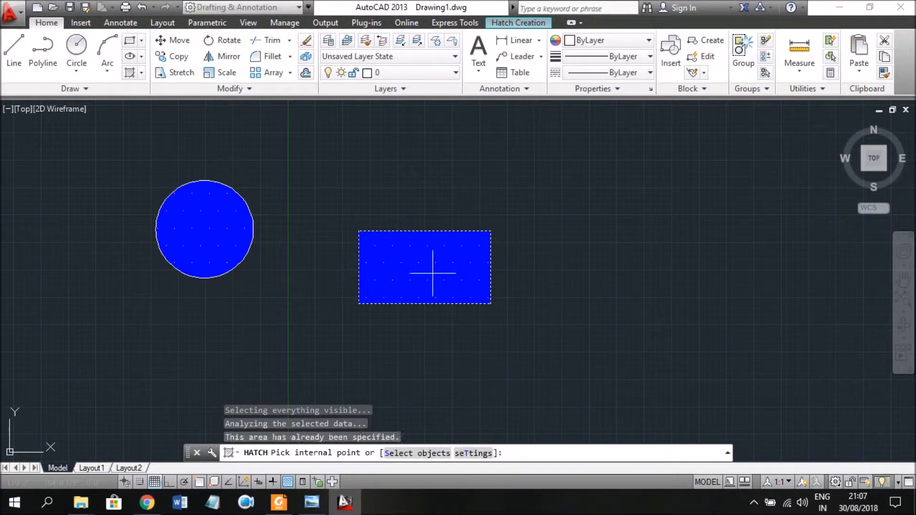
pyautogui.rightClick(437, 267)
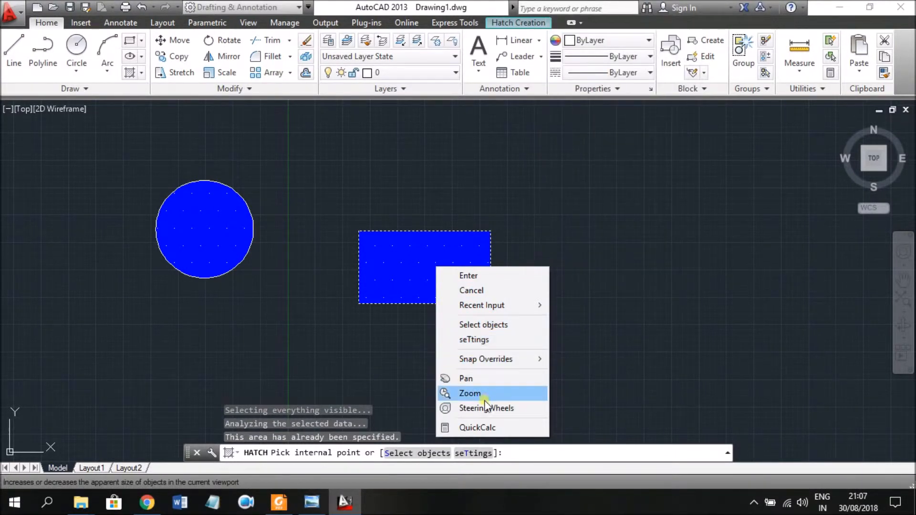
pyautogui.click(479, 341)
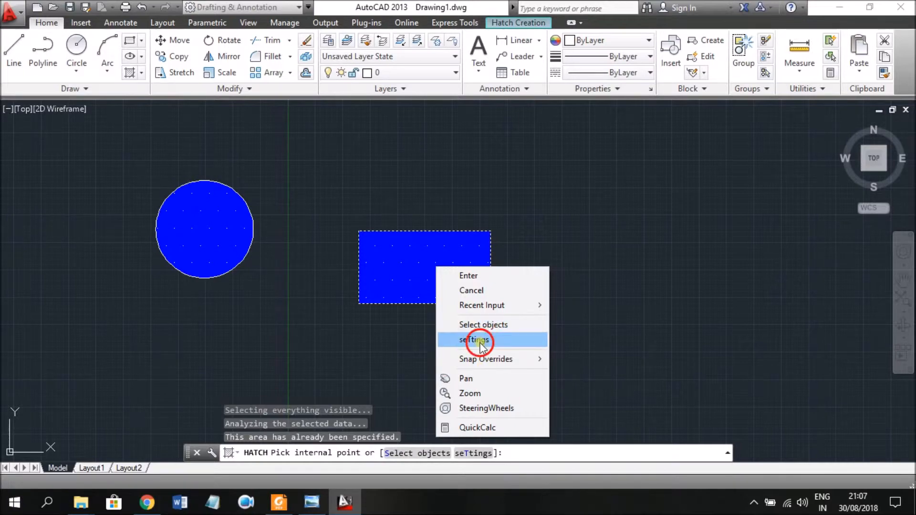
# Step: Browse the ISO, ANSI, Custom and Other Predefined hatch patterns, leaving the pattern selection as it is
pyautogui.click(416, 254)
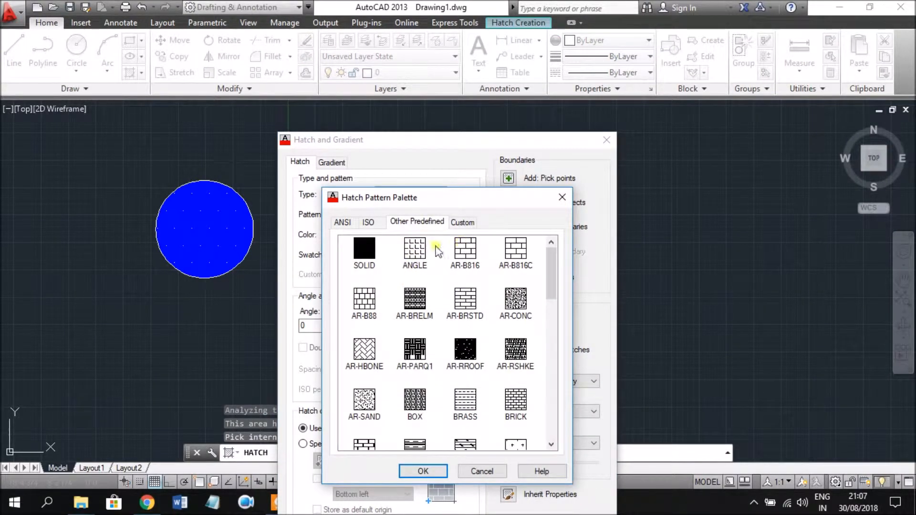
pyautogui.click(368, 223)
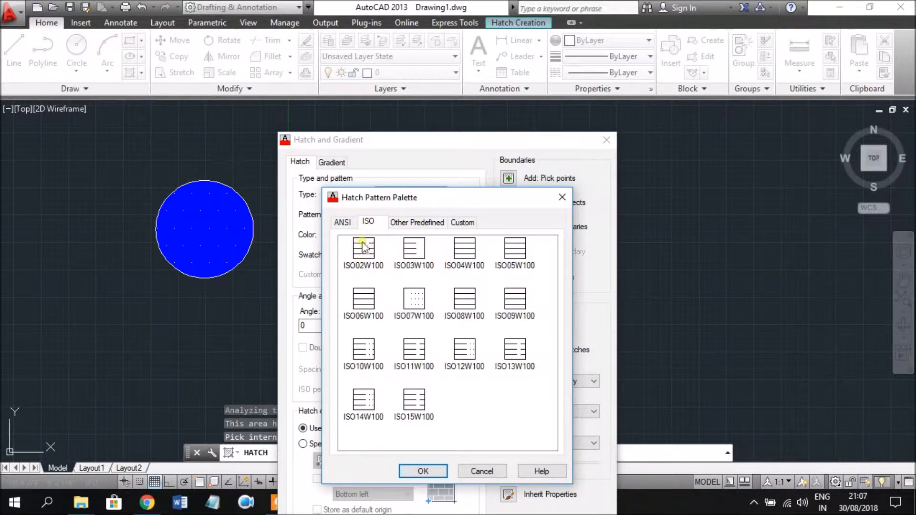
pyautogui.click(353, 224)
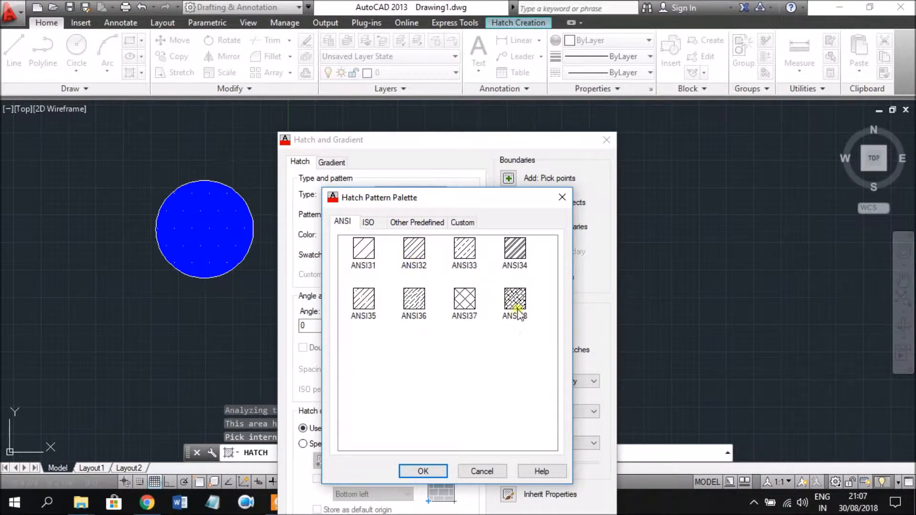
pyautogui.click(462, 223)
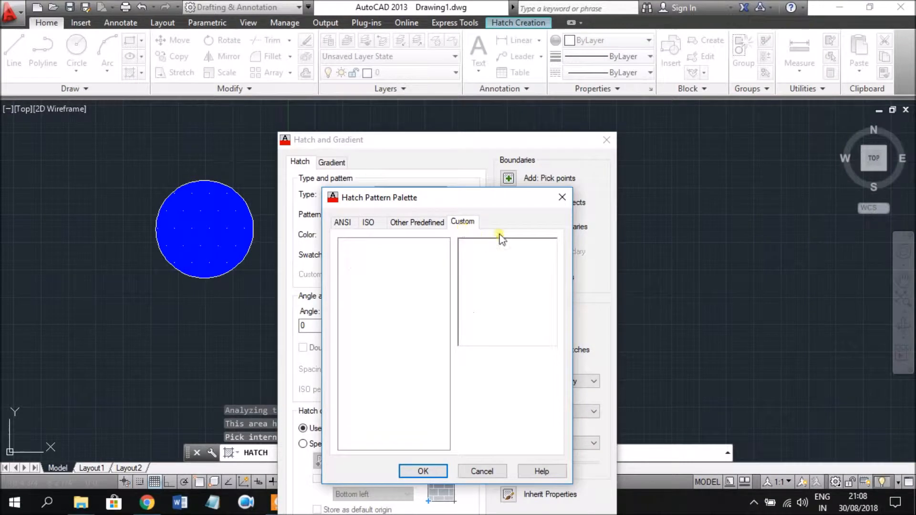
pyautogui.click(413, 223)
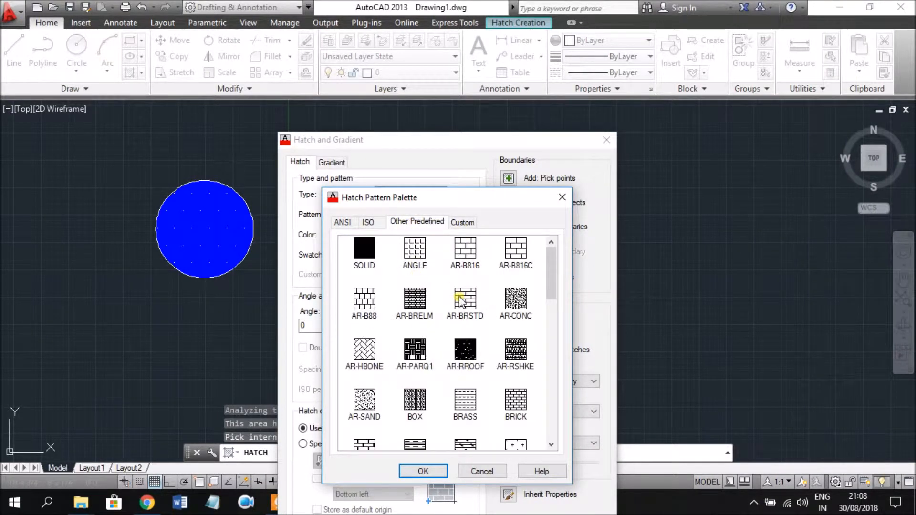
pyautogui.click(561, 197)
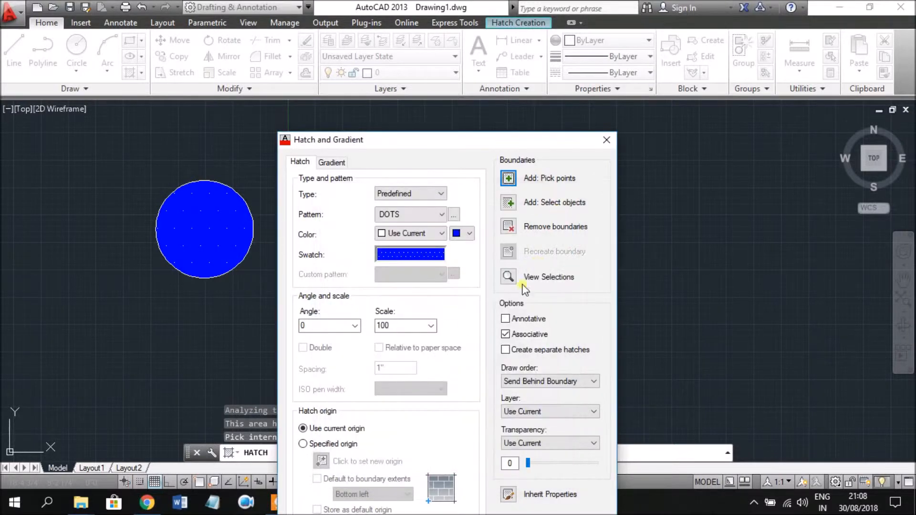
# Step: Set the color of the rectangle's DOTS hatch to Blue and apply the settings
pyautogui.click(430, 233)
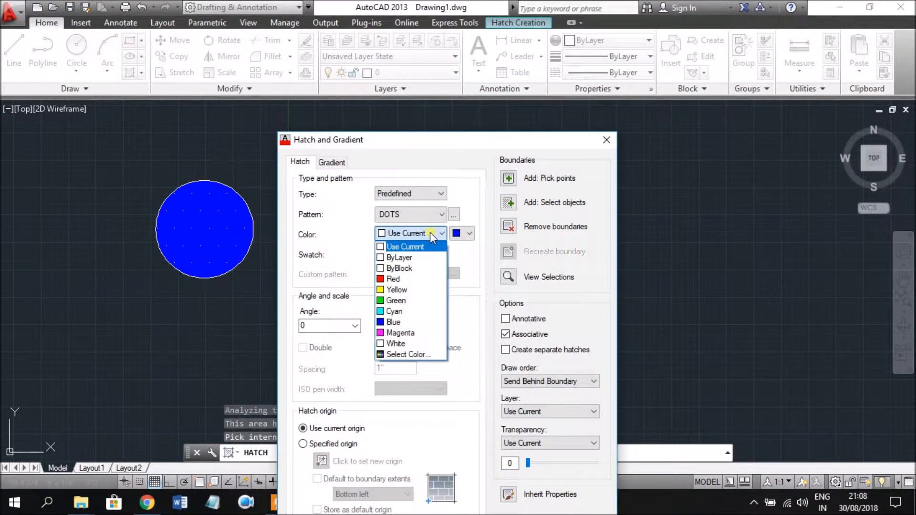
pyautogui.click(394, 321)
pyautogui.moveTo(440, 148); pyautogui.dragTo(440, 72)
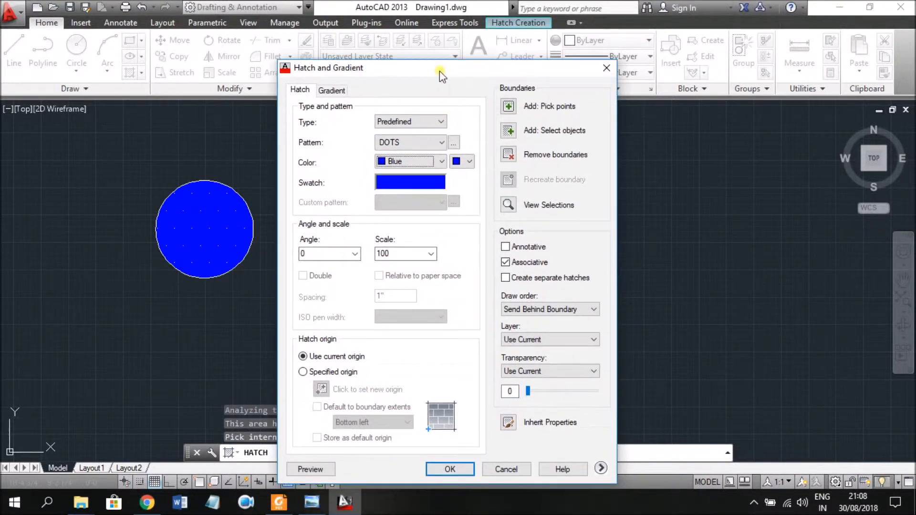
pyautogui.click(449, 466)
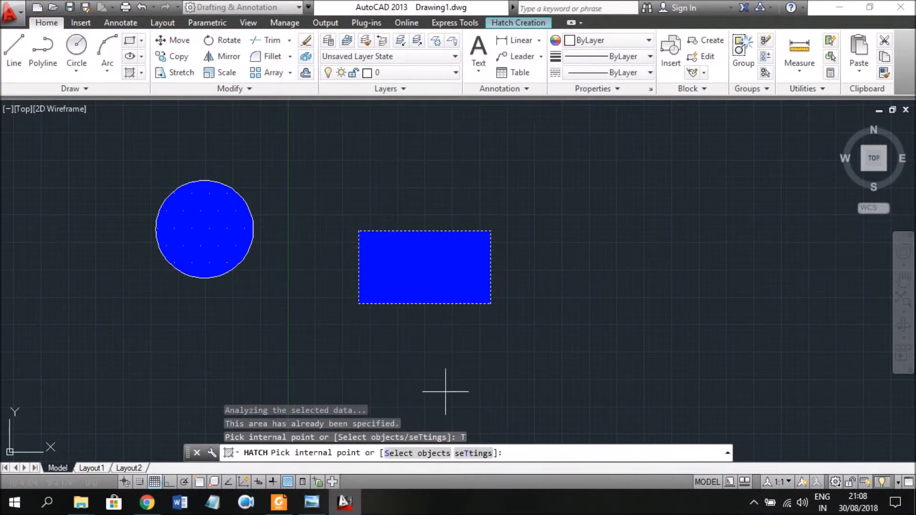
# Step: Reopen the rectangle's hatch settings and change the hatch color to Red
pyautogui.click(425, 261)
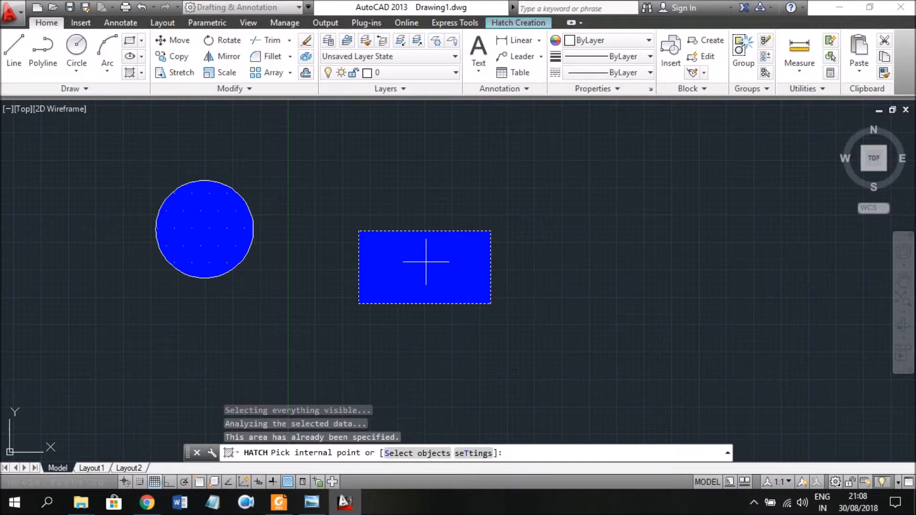
pyautogui.rightClick(428, 272)
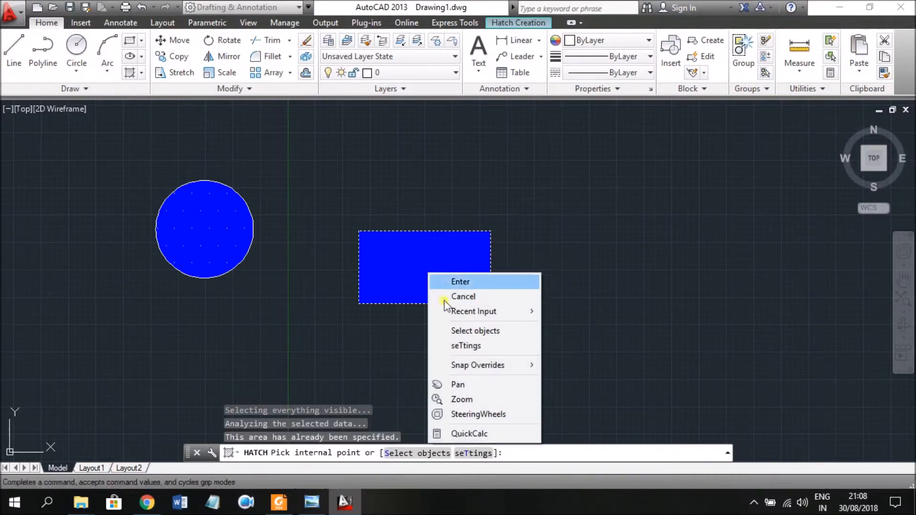
pyautogui.click(237, 304)
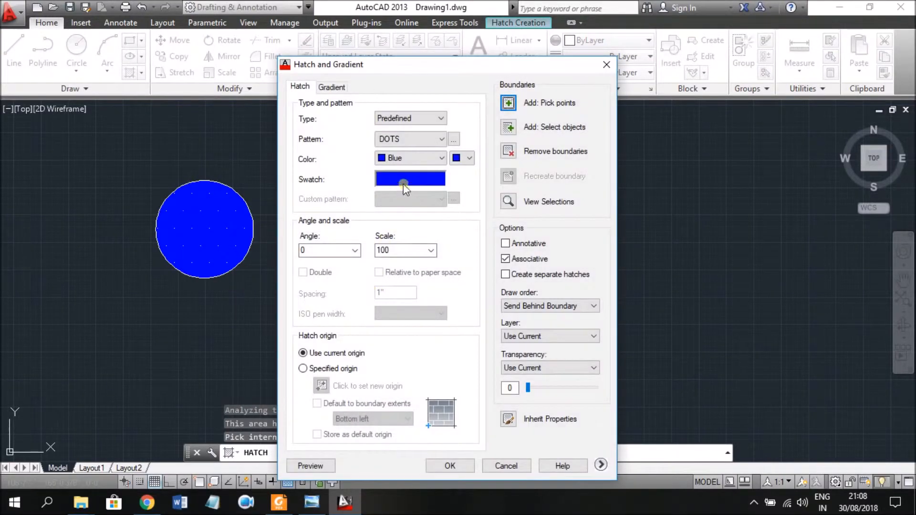
pyautogui.click(402, 184)
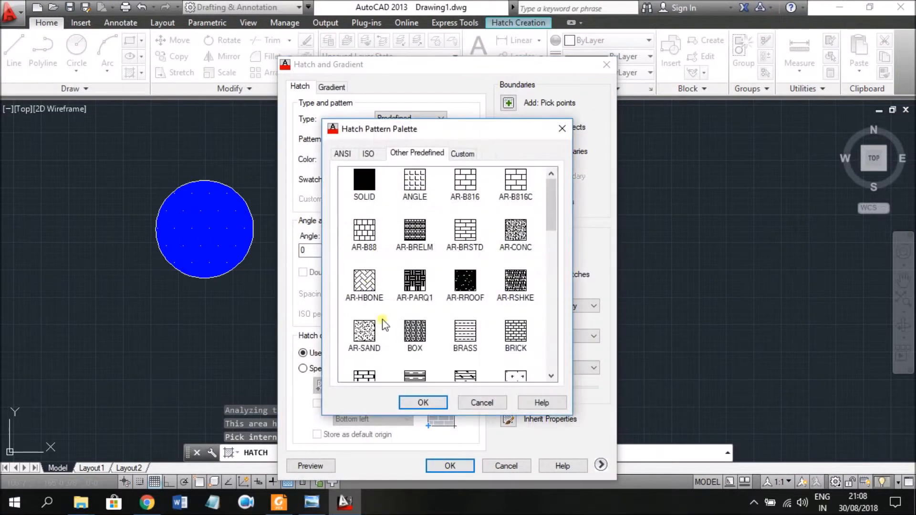
pyautogui.click(561, 129)
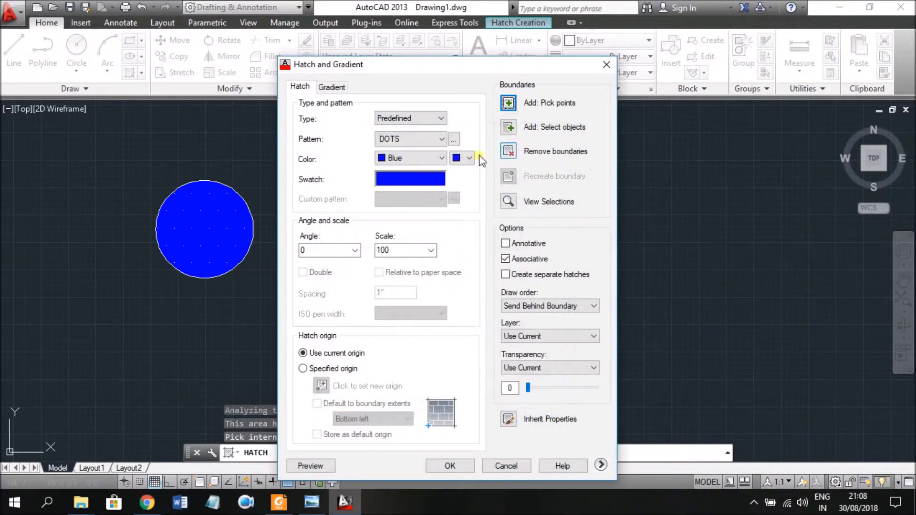
pyautogui.click(427, 158)
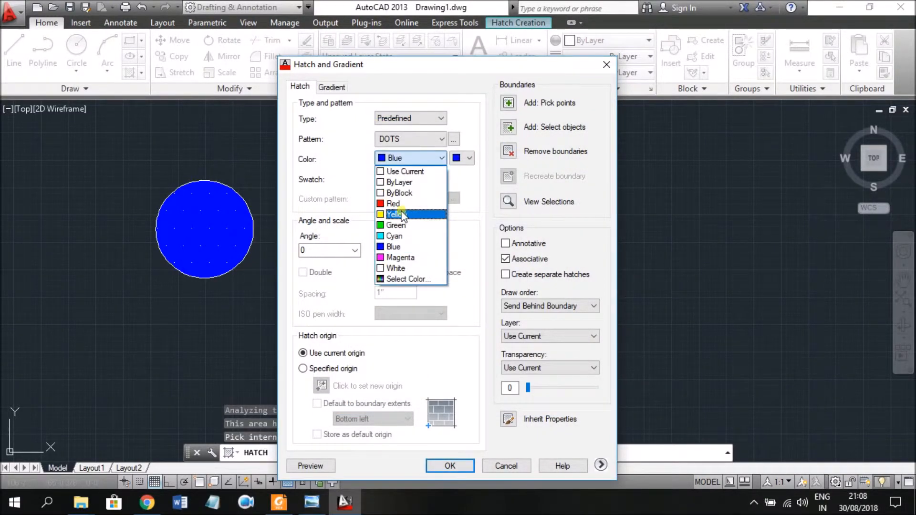
pyautogui.click(401, 205)
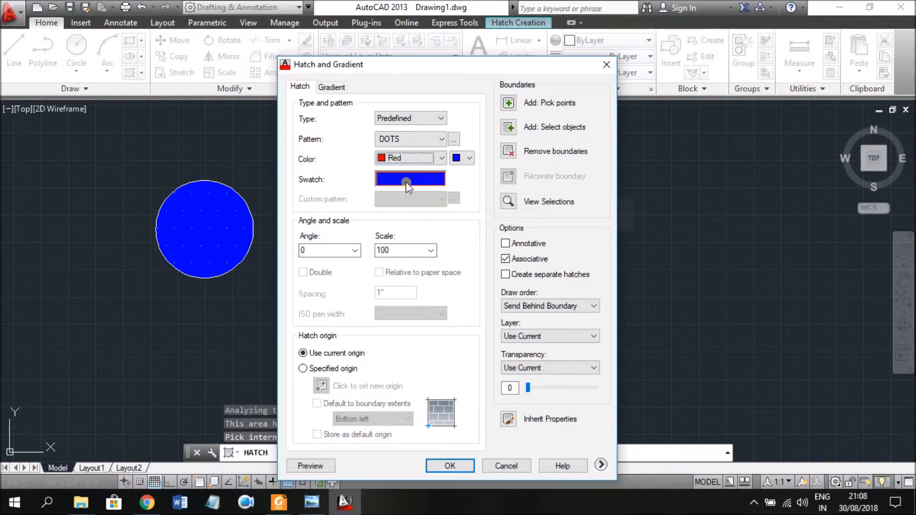
pyautogui.click(451, 466)
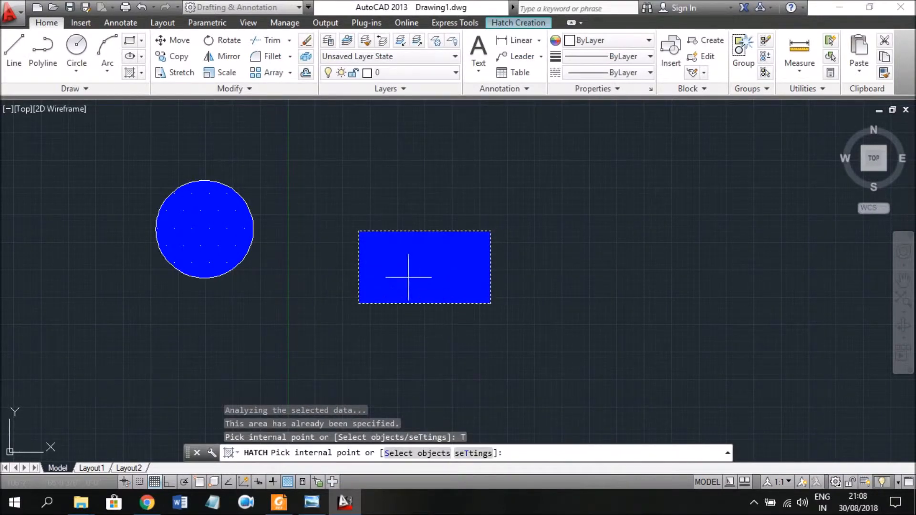
# Step: Inspect the rectangle's hatch up close and try to pick its interior with the Select objects option
pyautogui.scroll(4, 415, 281)
pyautogui.scroll(3, 376, 303)
pyautogui.scroll(-3, 368, 303)
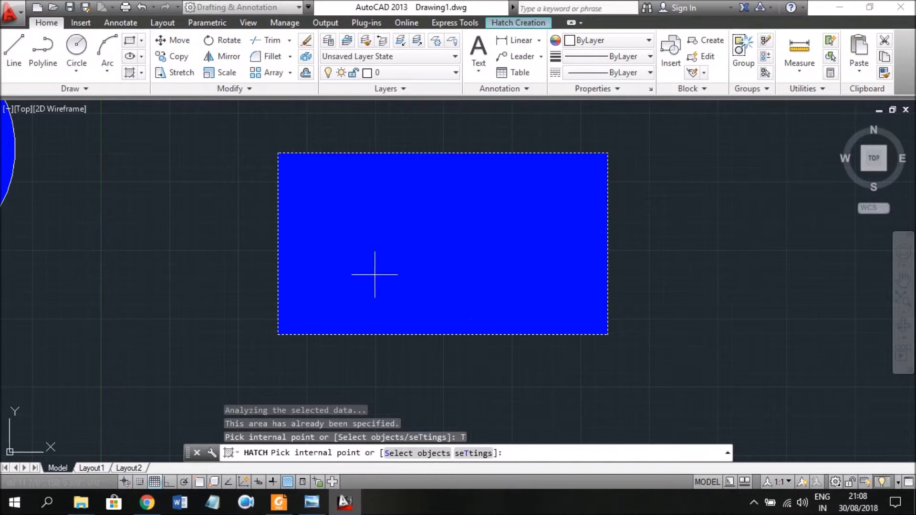
pyautogui.scroll(-4, 415, 285)
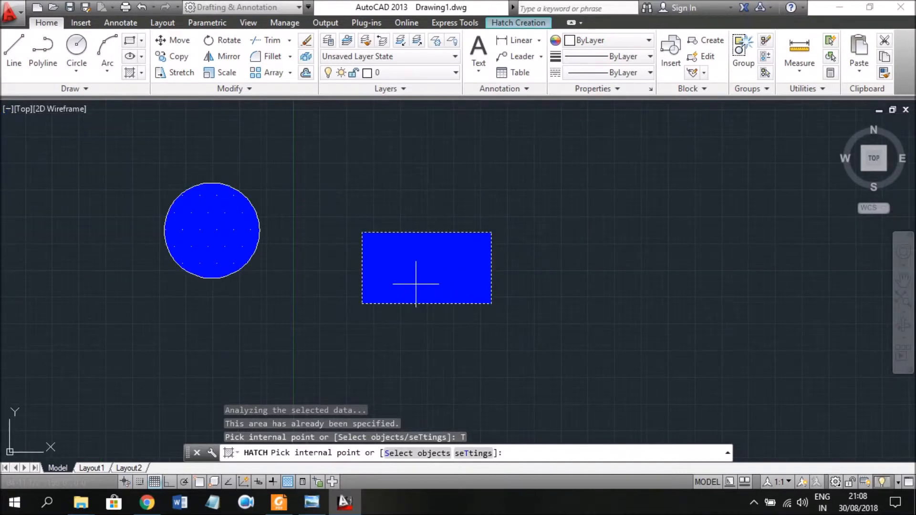
pyautogui.rightClick(415, 271)
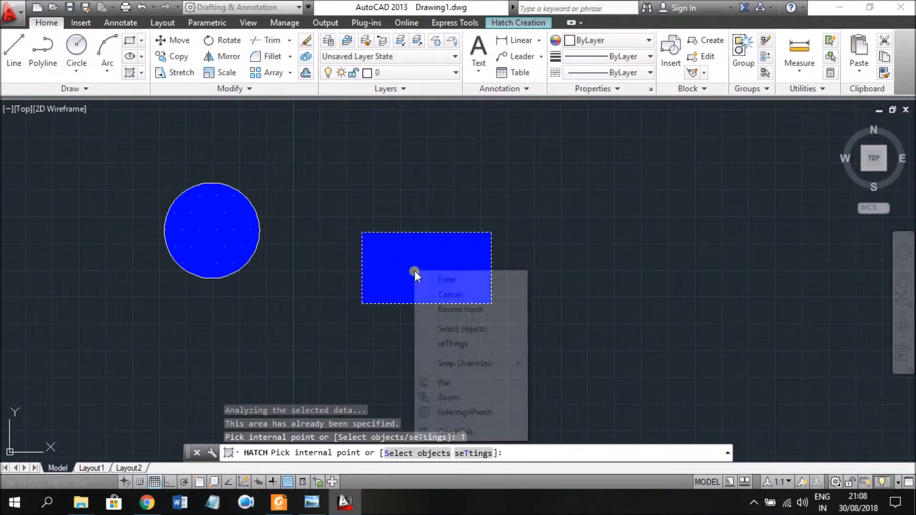
pyautogui.click(451, 329)
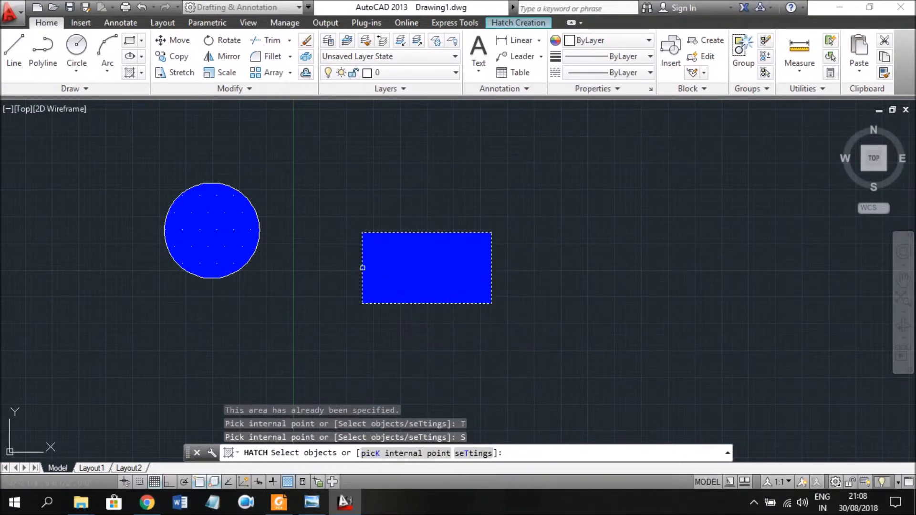
pyautogui.click(423, 276)
pyautogui.click(428, 274)
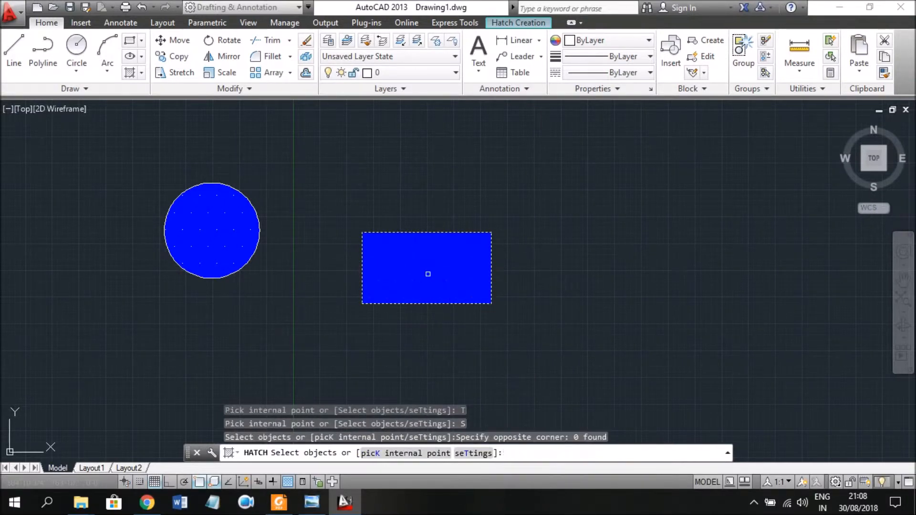
# Step: Change the rectangle's hatch to the predefined AR-BRELM pattern and inspect it
pyautogui.rightClick(402, 255)
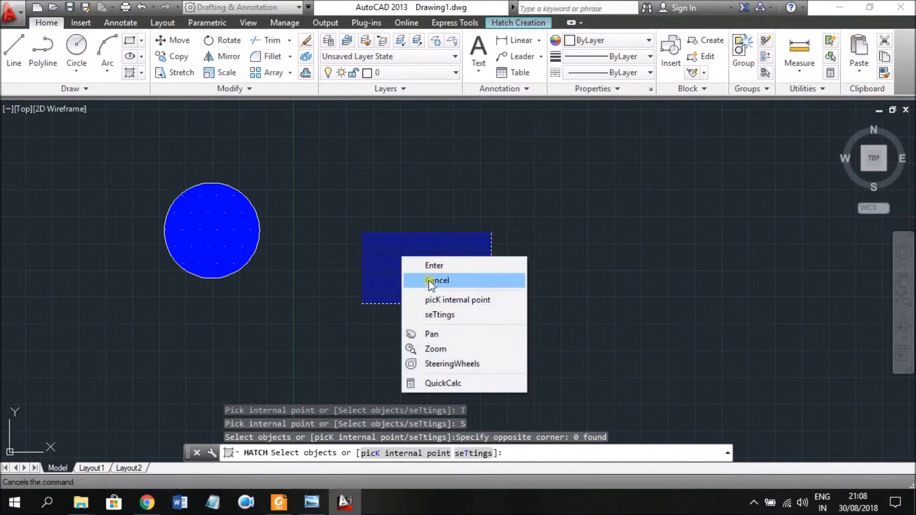
pyautogui.click(440, 313)
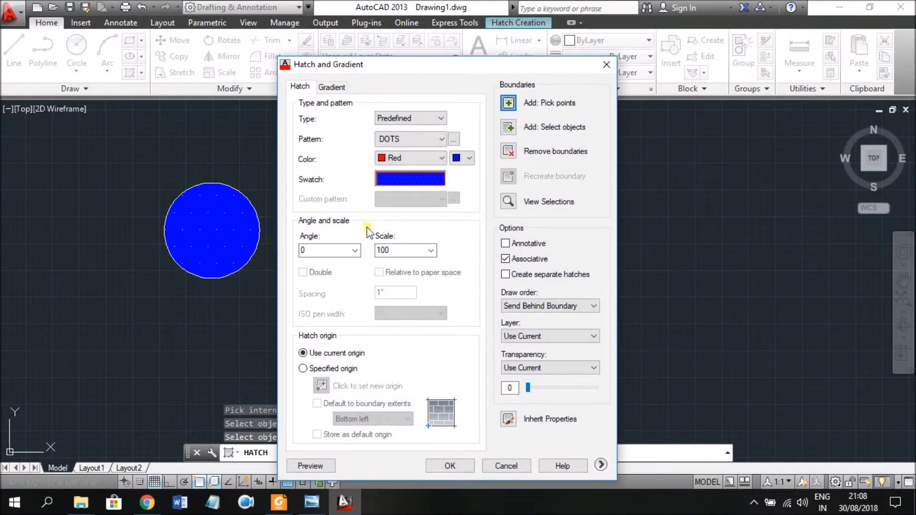
pyautogui.click(415, 180)
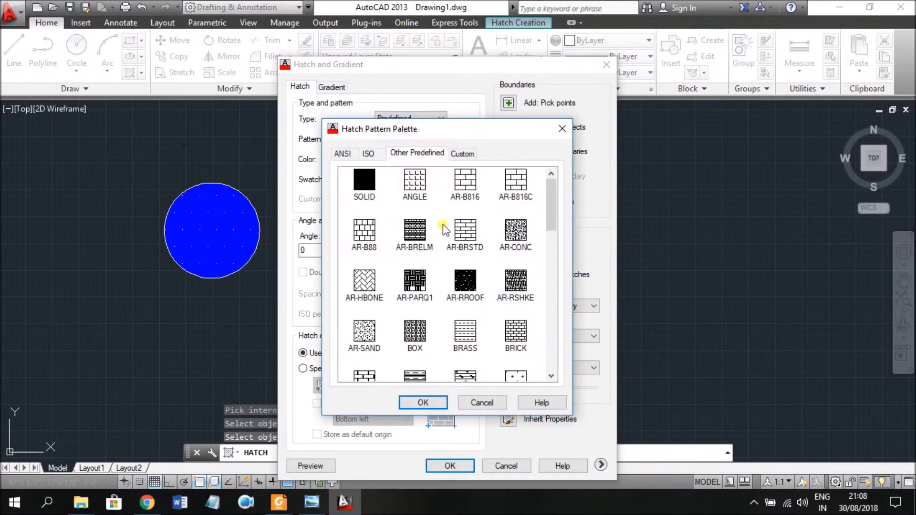
pyautogui.click(417, 238)
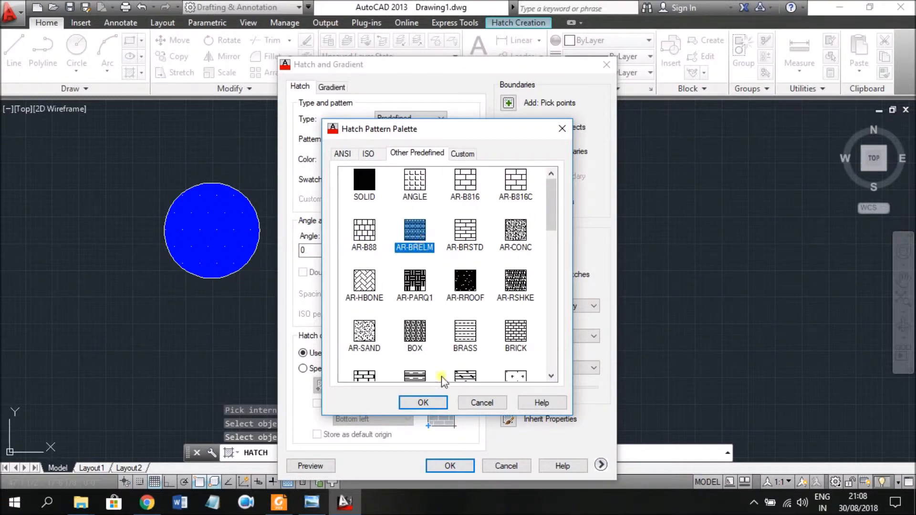
pyautogui.click(423, 403)
pyautogui.click(450, 466)
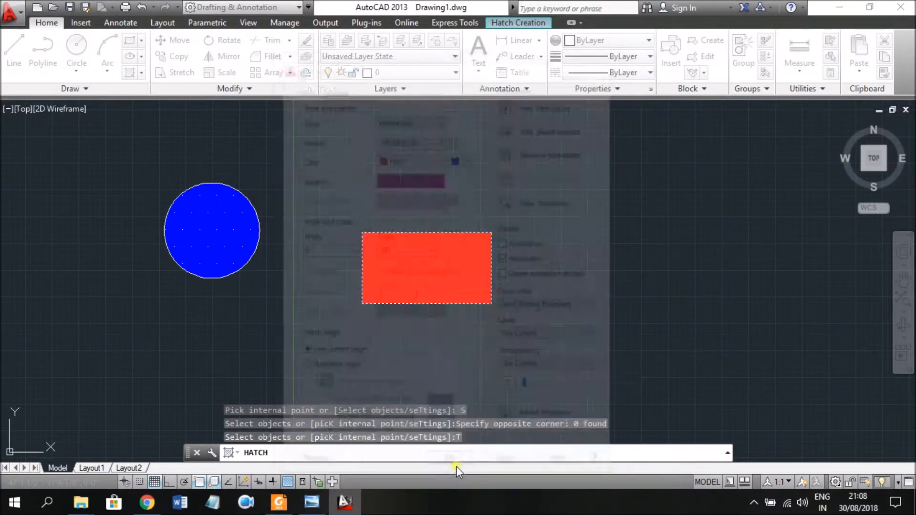
pyautogui.scroll(4, 424, 274)
pyautogui.scroll(-4, 424, 274)
# Step: Set the scale of the rectangle's AR-BRELM hatch to 10
pyautogui.click(418, 270)
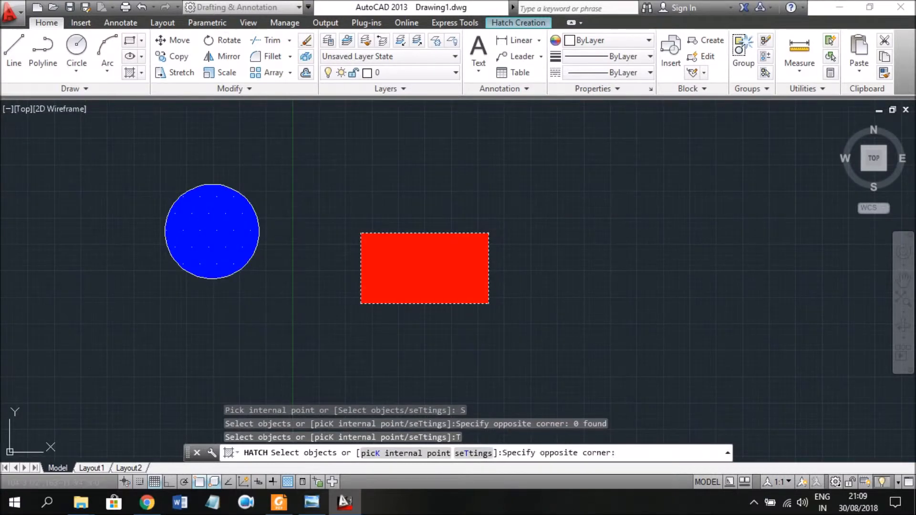
pyautogui.click(455, 281)
pyautogui.rightClick(416, 266)
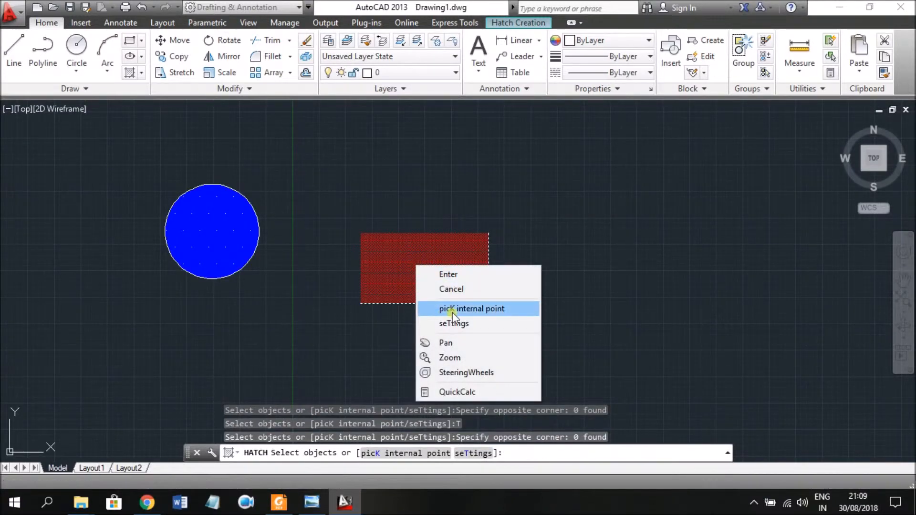
pyautogui.click(462, 326)
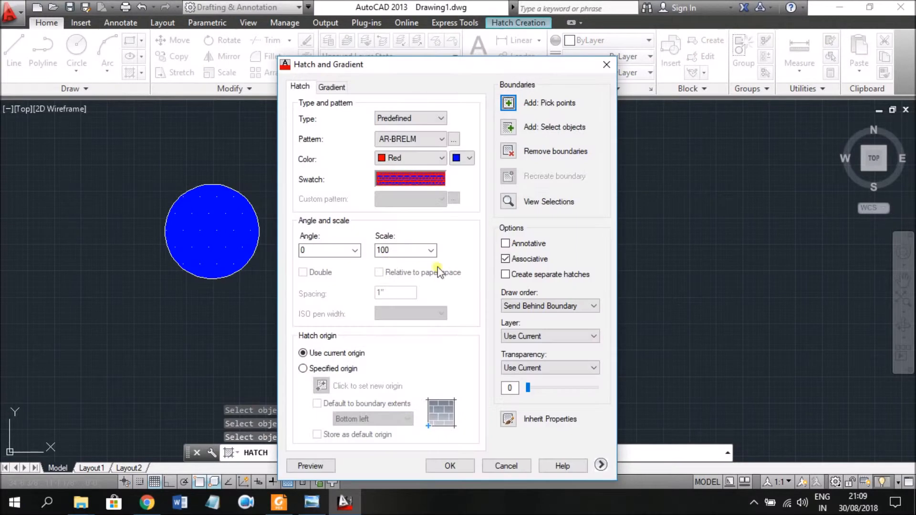
pyautogui.click(407, 253)
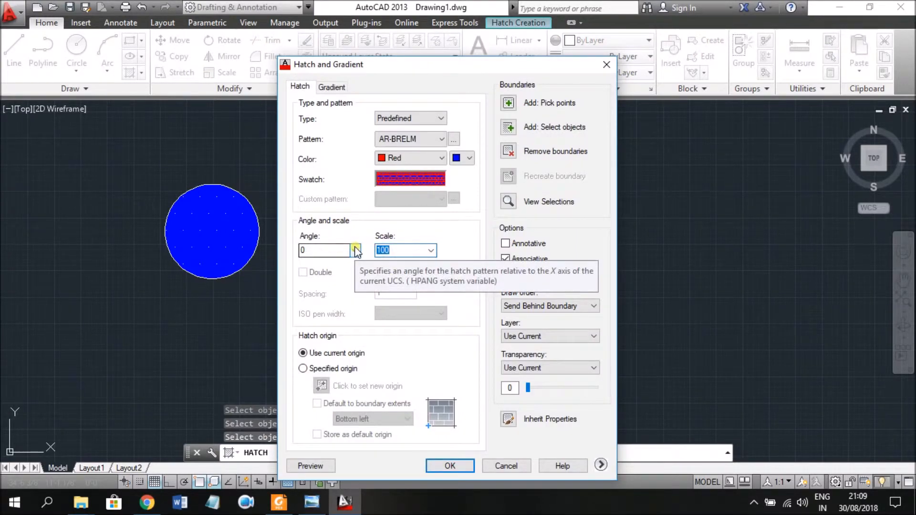
pyautogui.write('10')
pyautogui.press('Return')
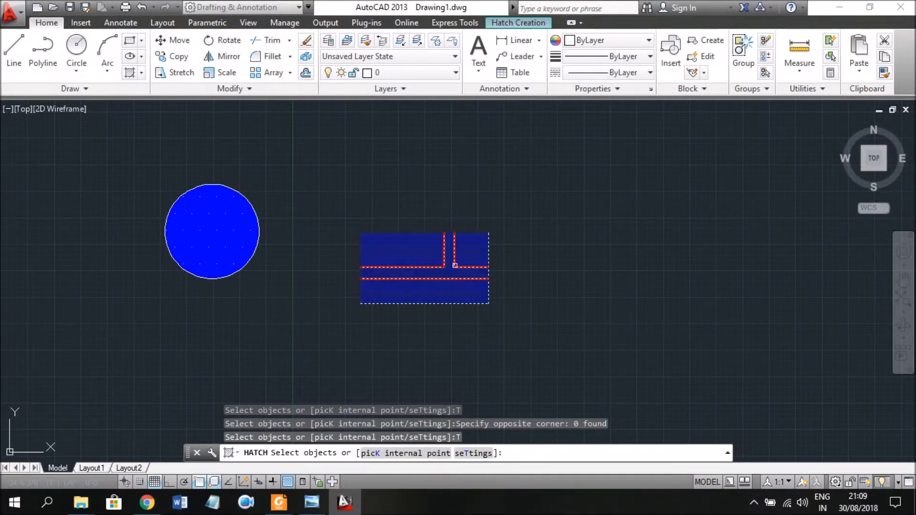
# Step: Reopen the hatch settings and set the rectangle's AR-BRELM hatch scale to 2
pyautogui.rightClick(421, 283)
pyautogui.click(450, 341)
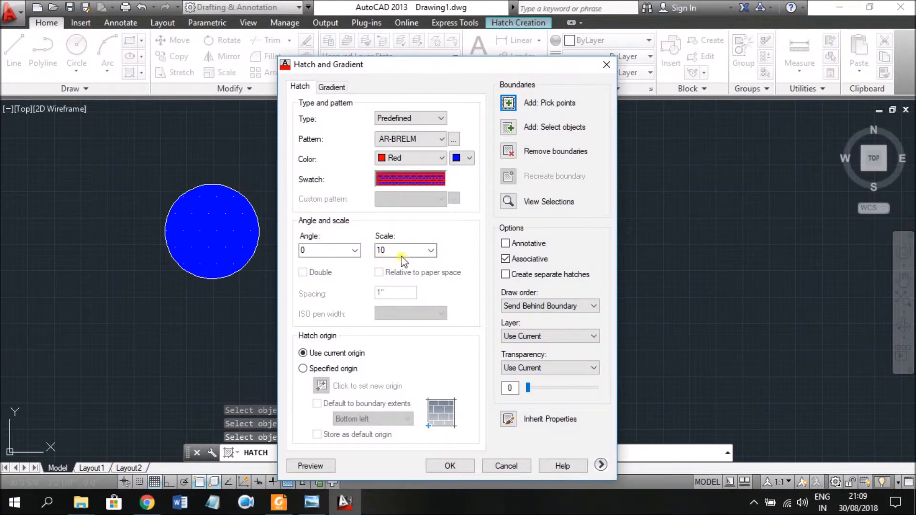
pyautogui.doubleClick(402, 252)
pyautogui.write('1')
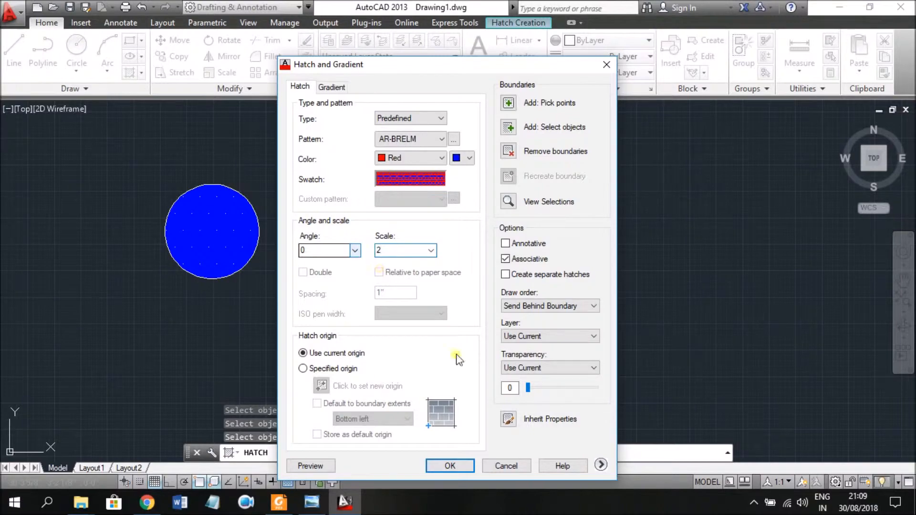
pyautogui.click(450, 466)
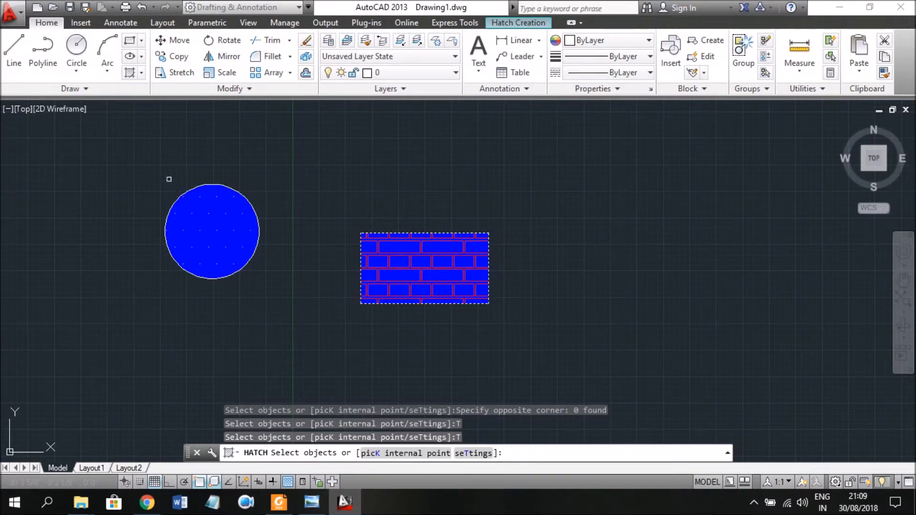
# Step: Draw a second, larger rectangle in the empty area to the right of the brick-hatched rectangle
pyautogui.click(141, 72)
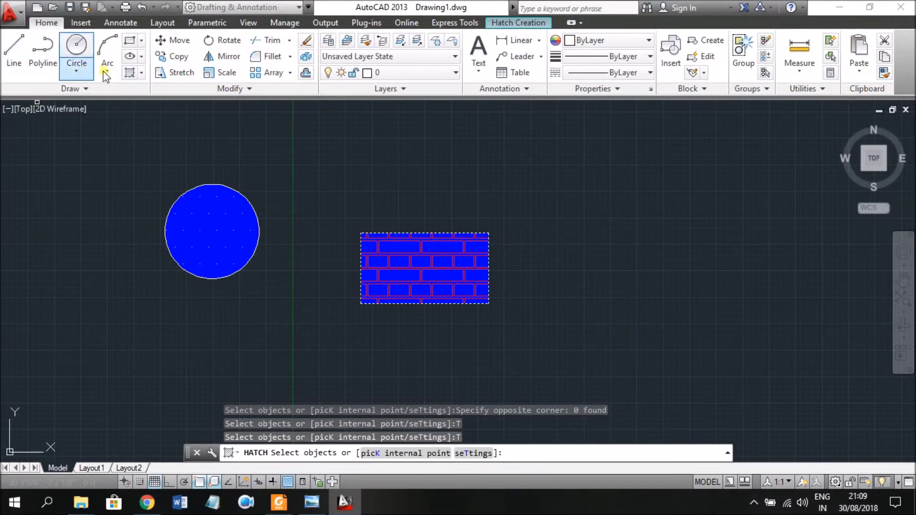
pyautogui.click(130, 40)
pyautogui.click(535, 181)
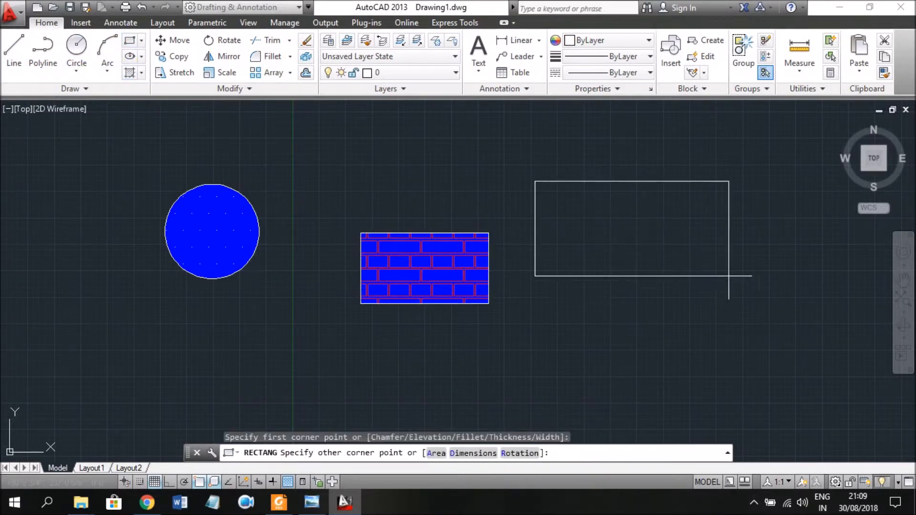
pyautogui.click(739, 281)
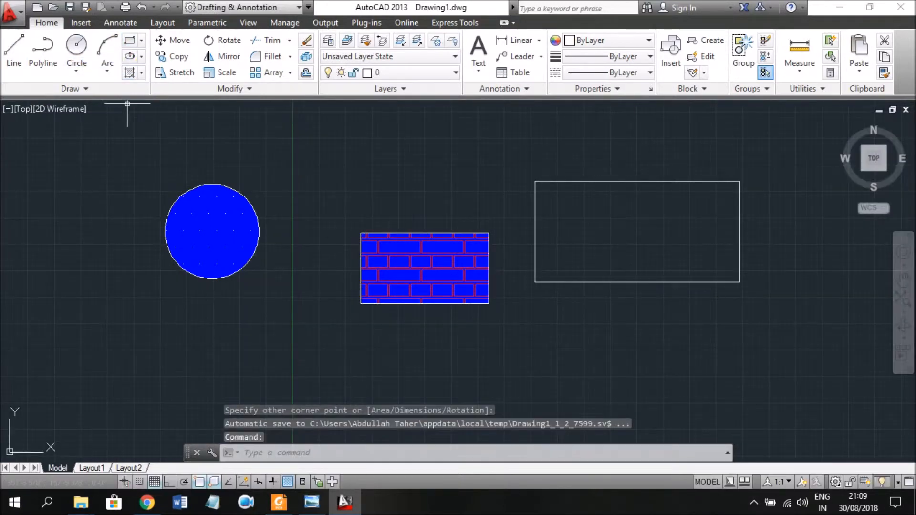
# Step: Fill the interior of the new rectangle with a blue-to-yellow Gradient
pyautogui.click(133, 72)
pyautogui.click(45, 24)
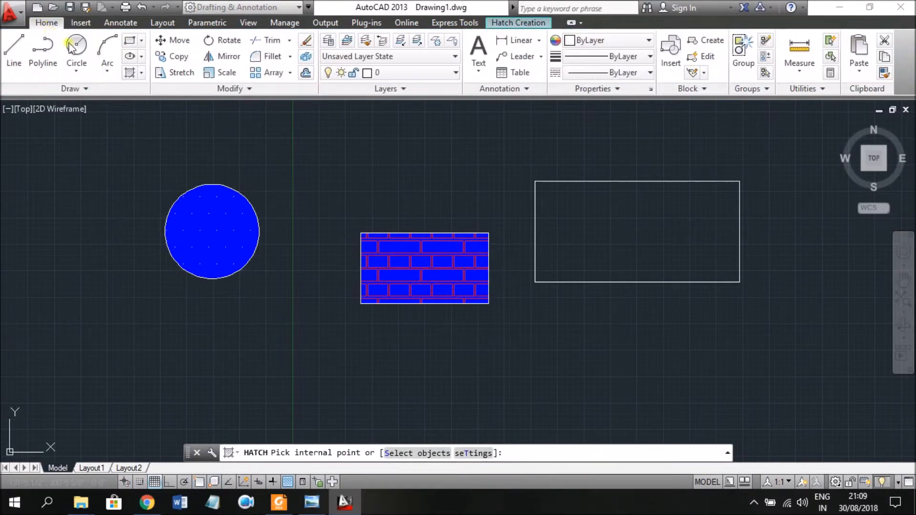
pyautogui.click(141, 74)
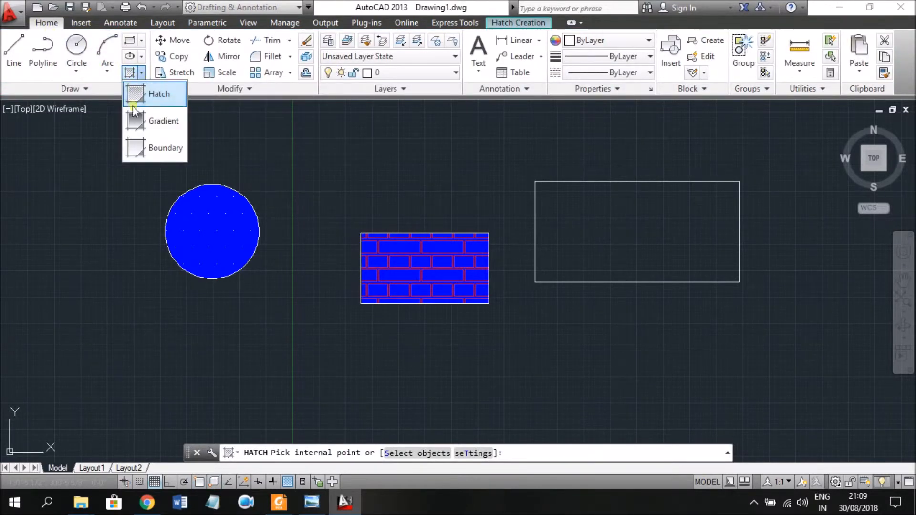
pyautogui.click(158, 121)
pyautogui.click(624, 231)
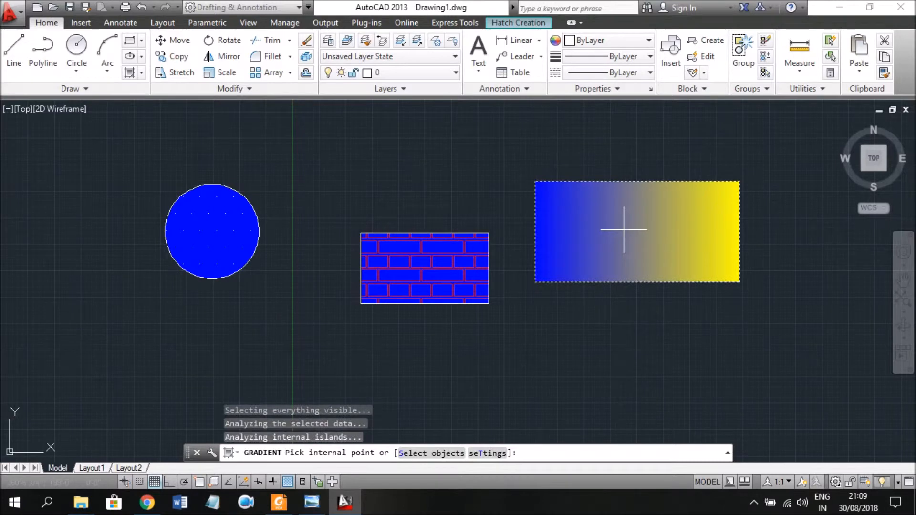
# Step: Apply another two-color gradient to the same rectangle, using the style with blue in the middle and yellow along both vertical edges
pyautogui.click(125, 75)
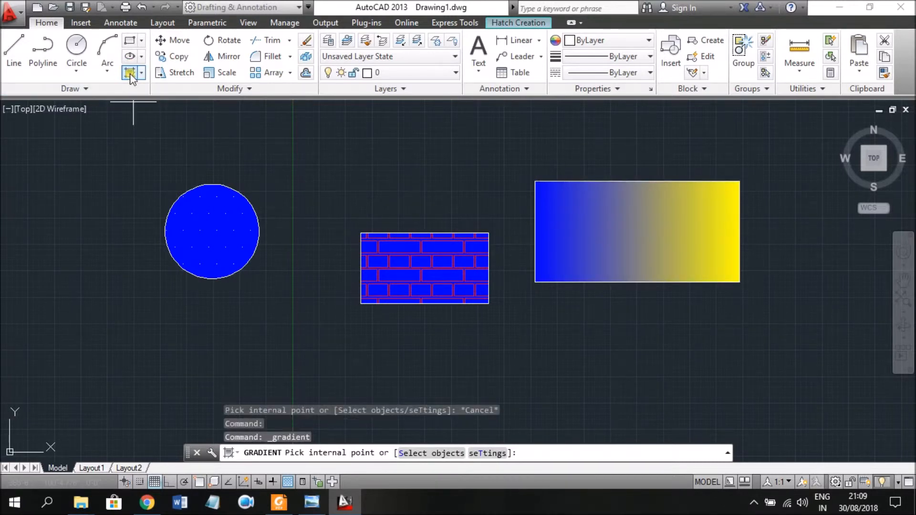
pyautogui.click(618, 221)
pyautogui.rightClick(617, 221)
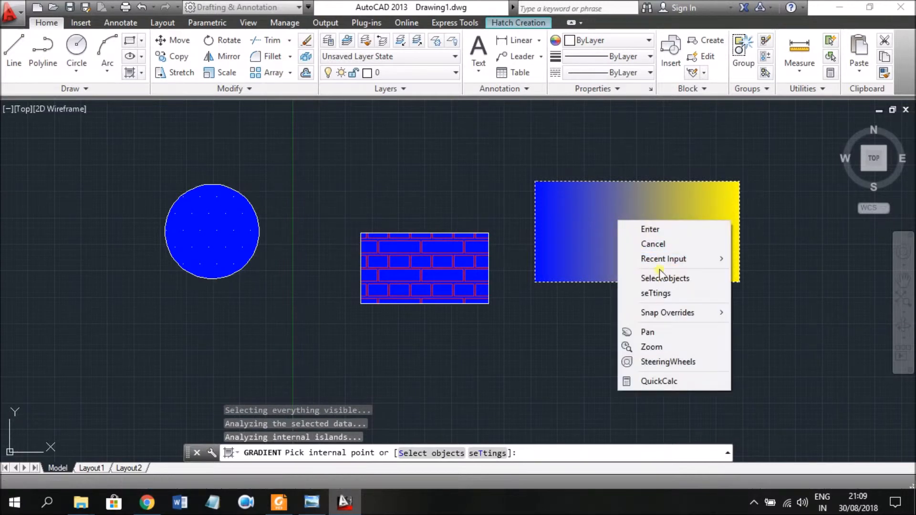
pyautogui.click(671, 279)
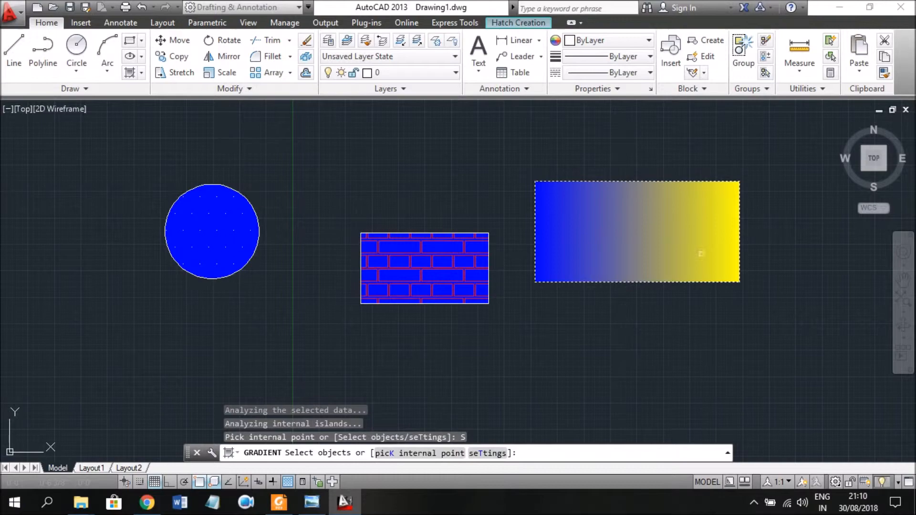
pyautogui.rightClick(642, 230)
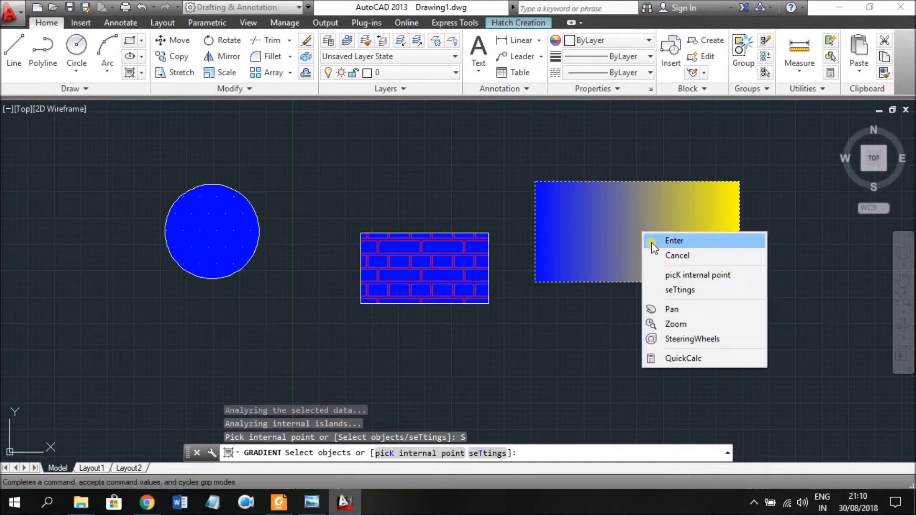
pyautogui.click(686, 287)
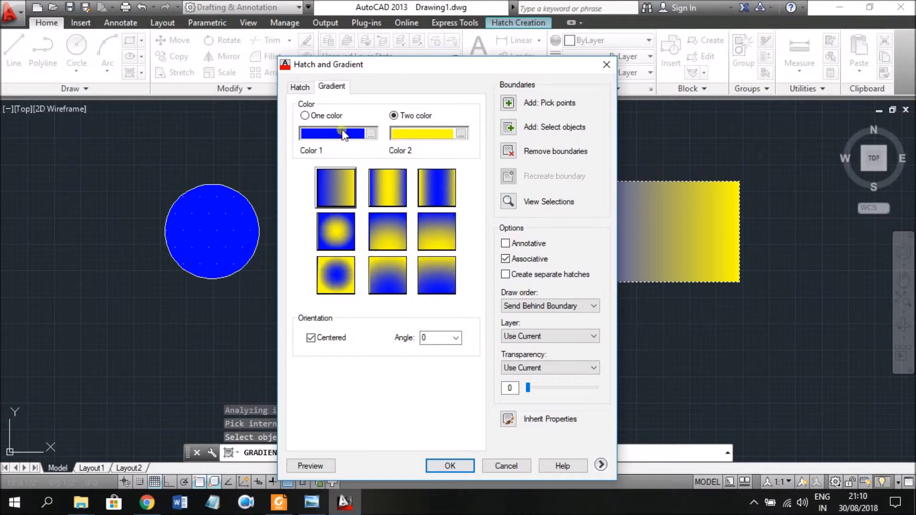
pyautogui.click(305, 116)
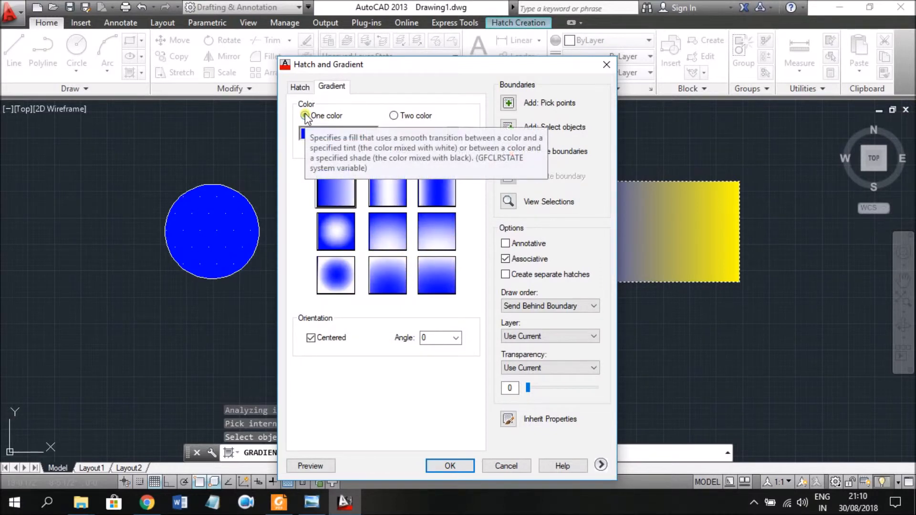
pyautogui.click(394, 115)
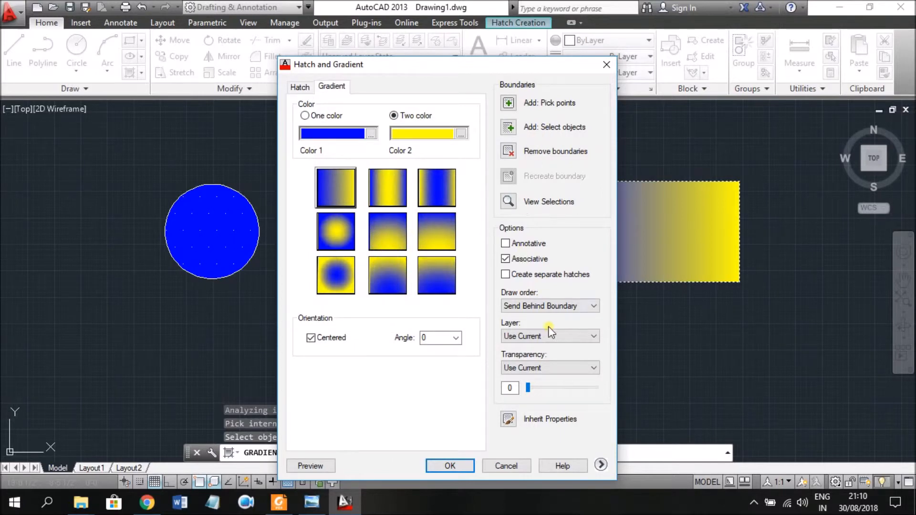
pyautogui.click(402, 232)
pyautogui.click(435, 189)
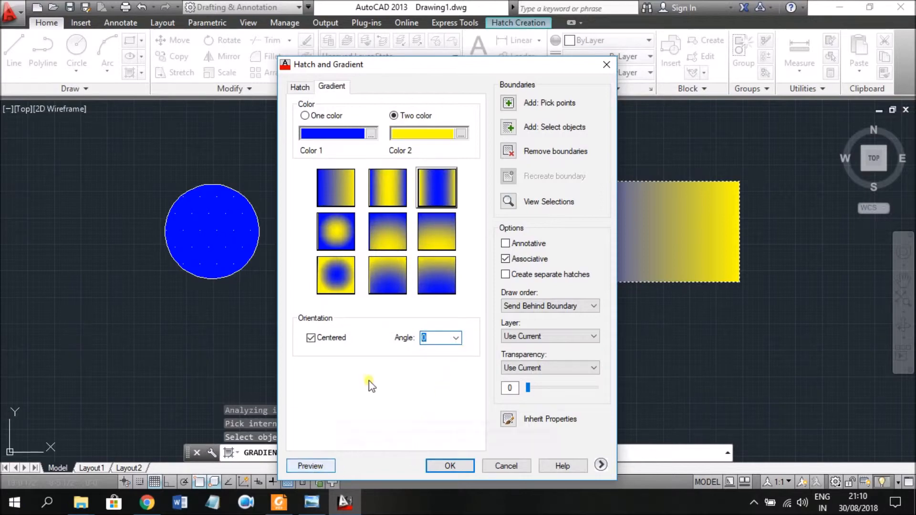
pyautogui.click(450, 467)
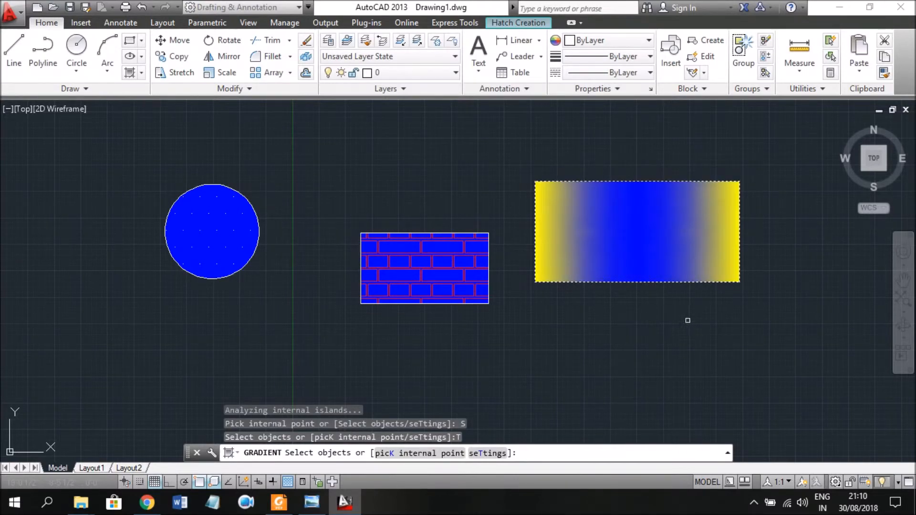
pyautogui.press('Escape')
# Step: Erase the circle, both rectangles and all their hatch and gradient fills
pyautogui.click(738, 325)
pyautogui.click(200, 159)
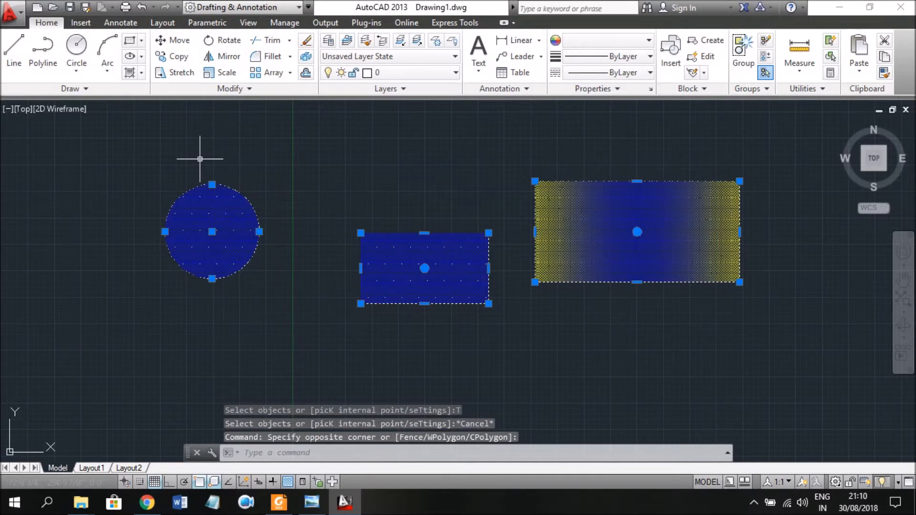
pyautogui.press('Delete')
pyautogui.click(142, 75)
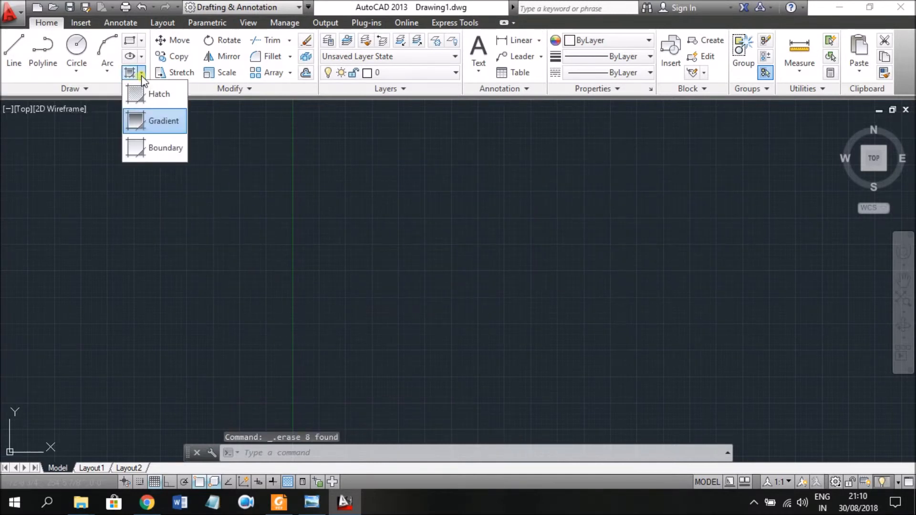
pyautogui.click(90, 71)
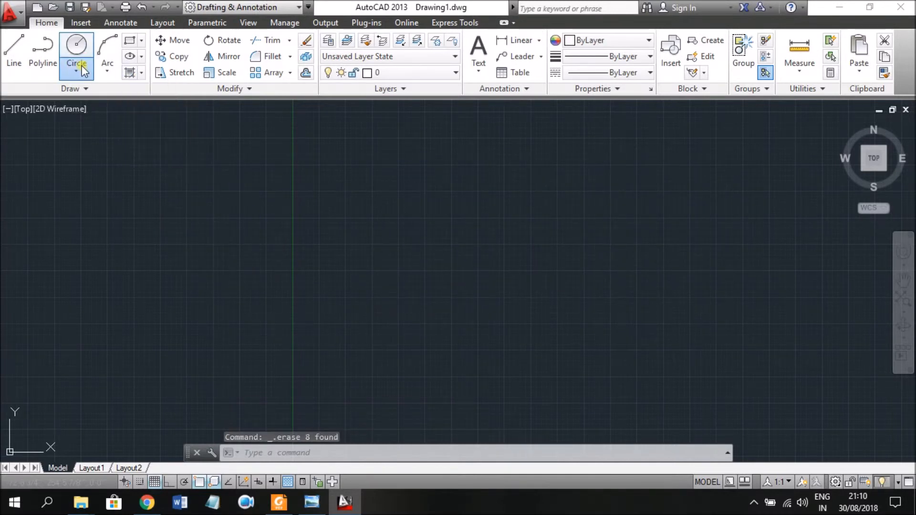
pyautogui.click(90, 73)
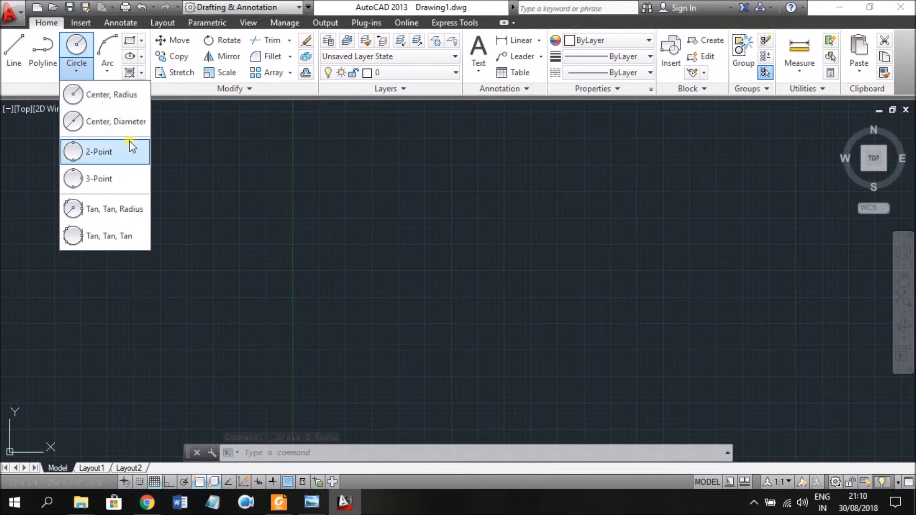
pyautogui.click(95, 96)
pyautogui.click(249, 191)
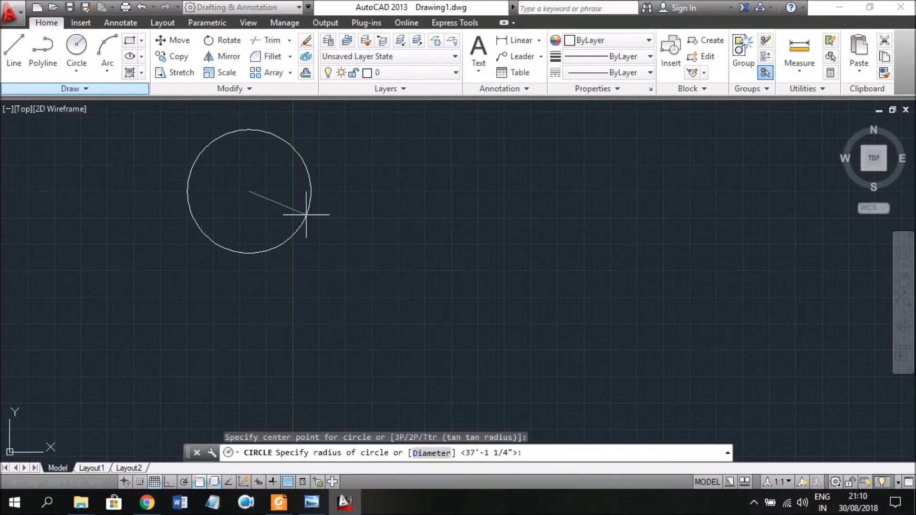
pyautogui.press('Escape')
# Step: Draw a Center, Radius circle and a larger rectangle that overlaps the circle's right part
pyautogui.click(77, 72)
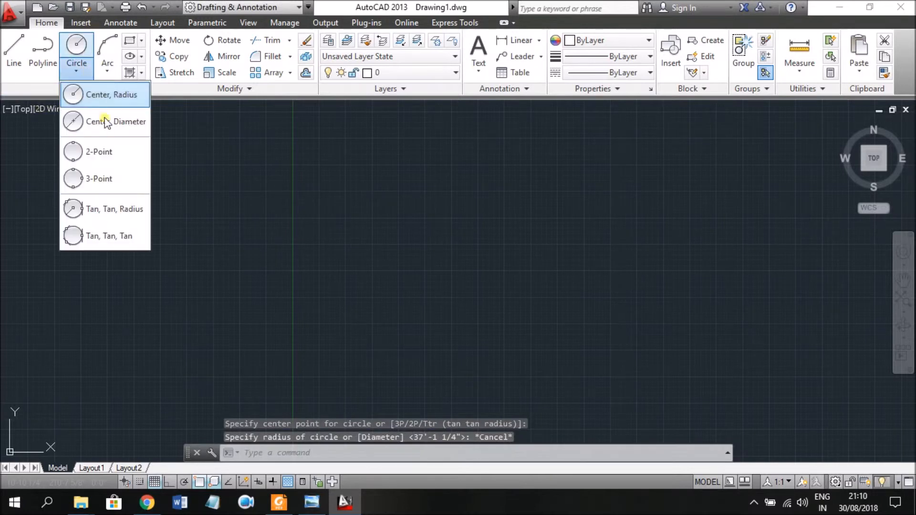
pyautogui.click(95, 95)
pyautogui.click(310, 273)
pyautogui.click(375, 236)
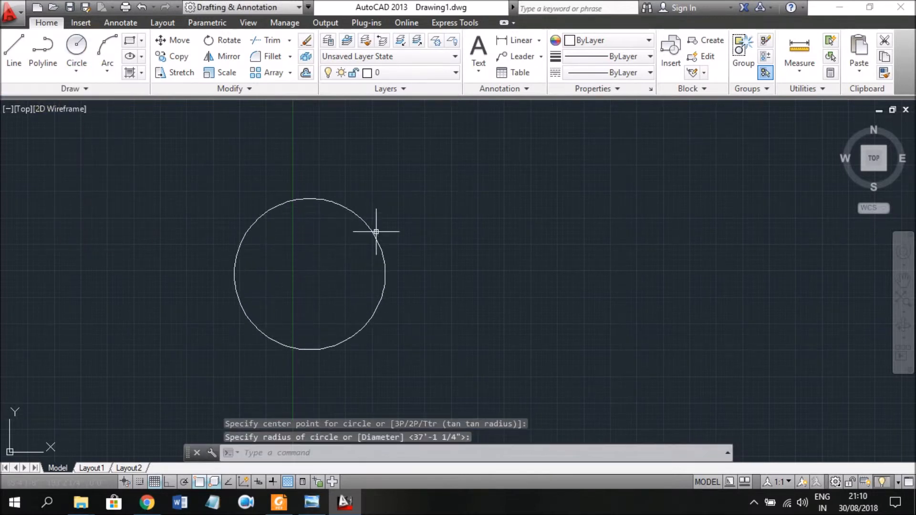
pyautogui.click(129, 41)
pyautogui.click(342, 178)
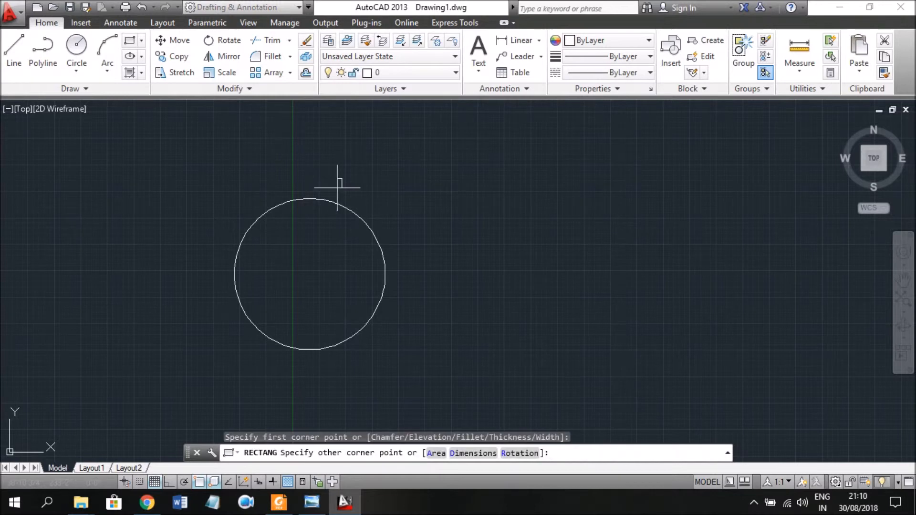
pyautogui.click(620, 363)
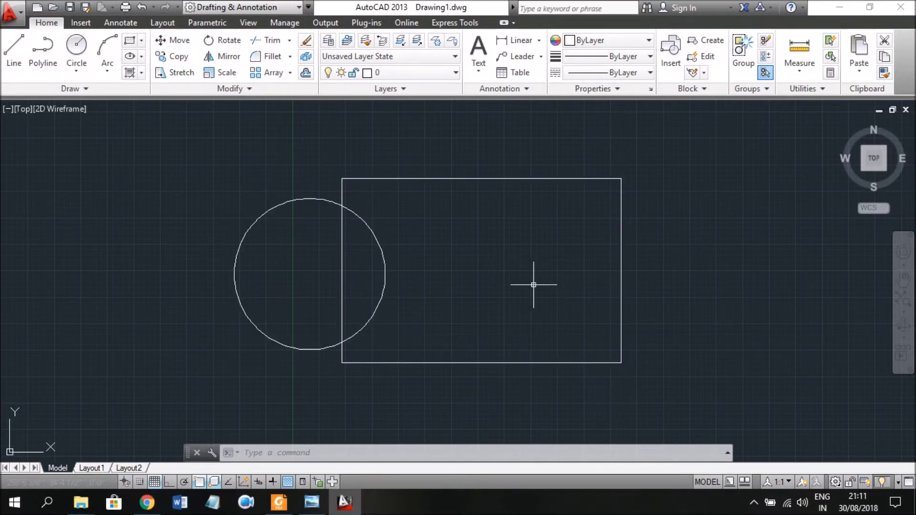
# Step: Try to create a Boundary of object type Region from the part of the rectangle outside the circle
pyautogui.click(141, 72)
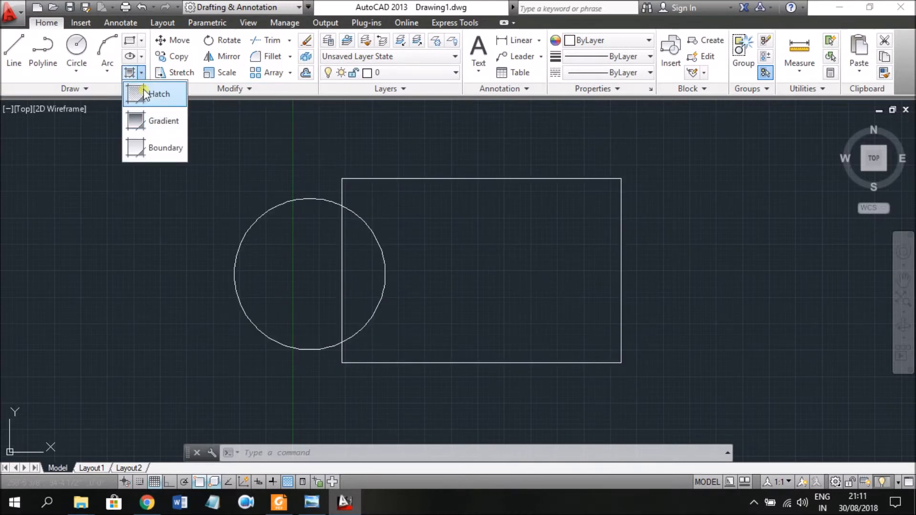
pyautogui.click(156, 149)
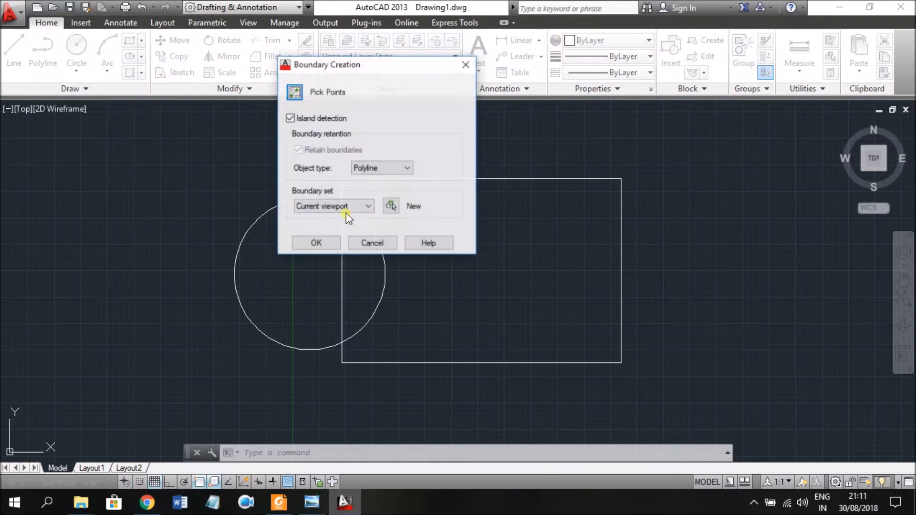
pyautogui.click(377, 180)
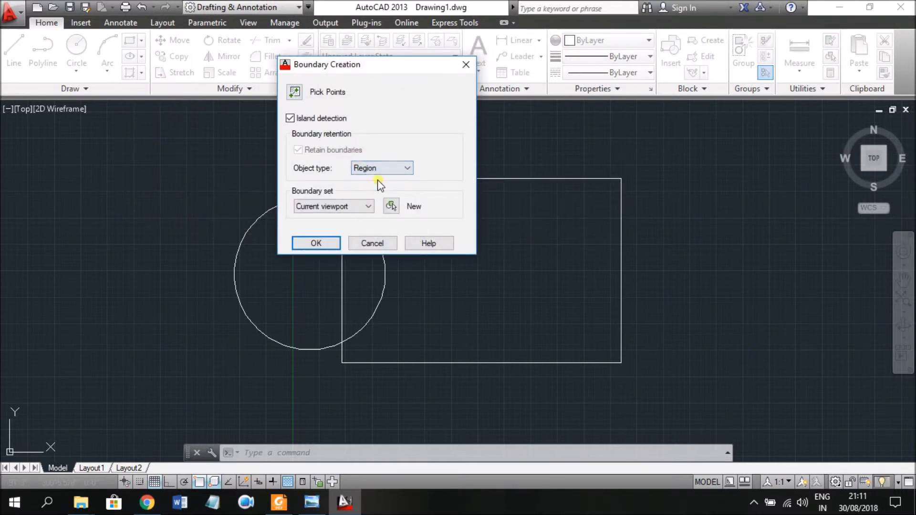
pyautogui.click(324, 242)
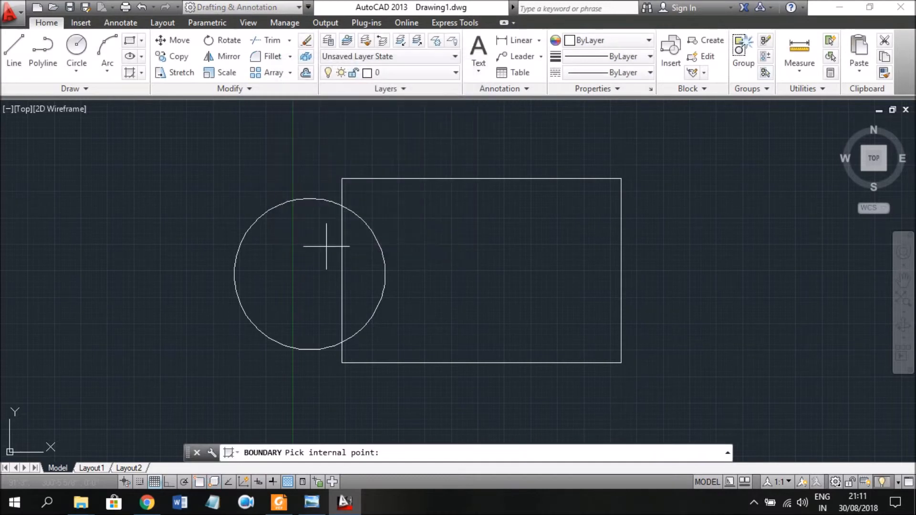
pyautogui.click(483, 260)
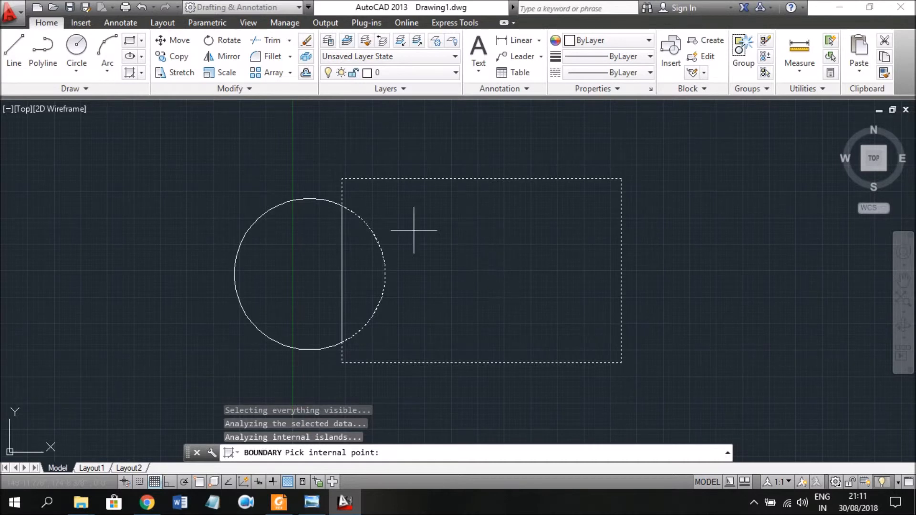
# Step: Hatch the part of the rectangle outside the circle with the AR-BRSTD pattern and end the Hatch command
pyautogui.click(144, 72)
pyautogui.click(149, 98)
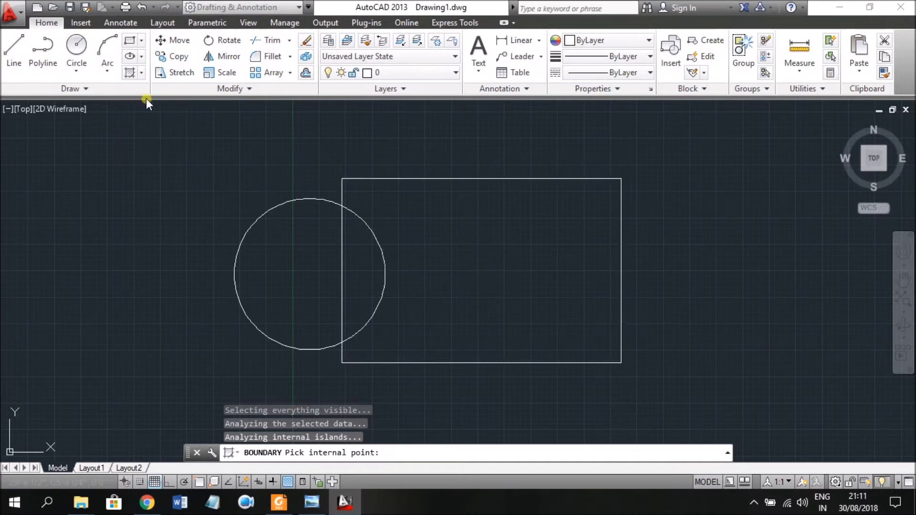
pyautogui.click(439, 236)
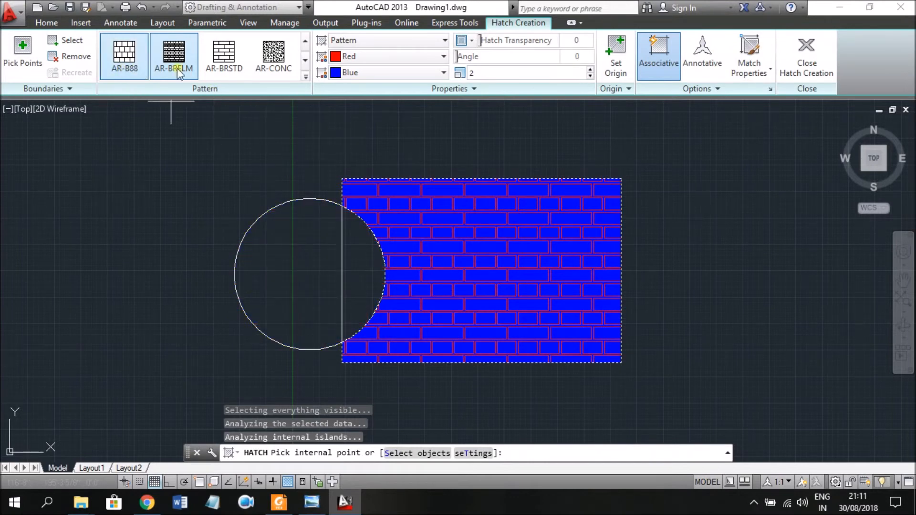
pyautogui.click(223, 53)
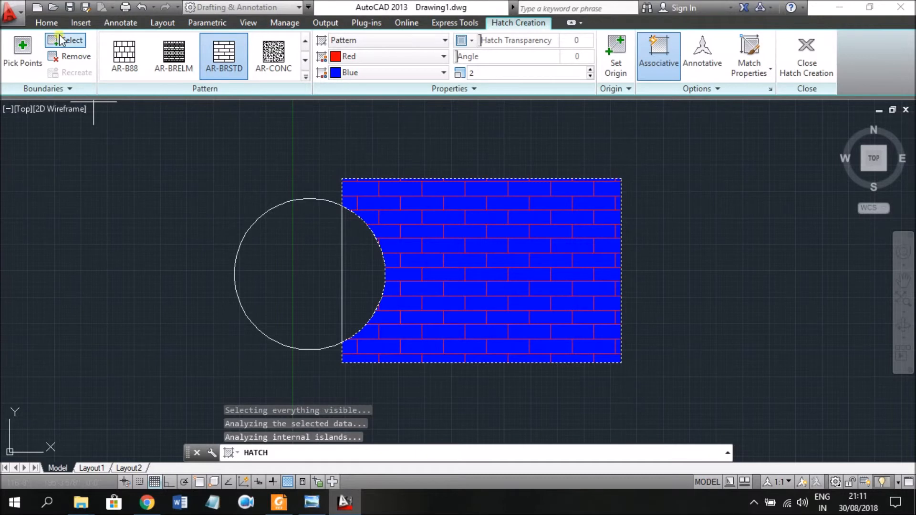
pyautogui.click(46, 23)
pyautogui.click(142, 73)
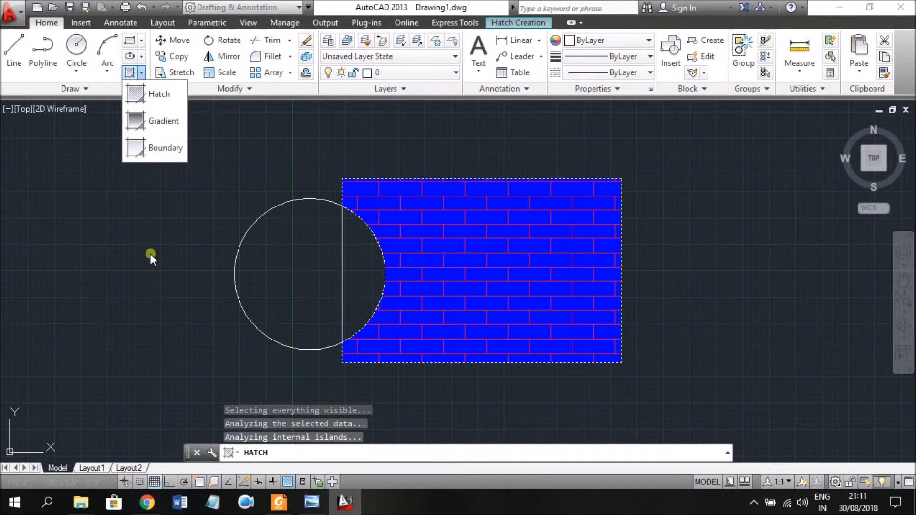
pyautogui.click(399, 288)
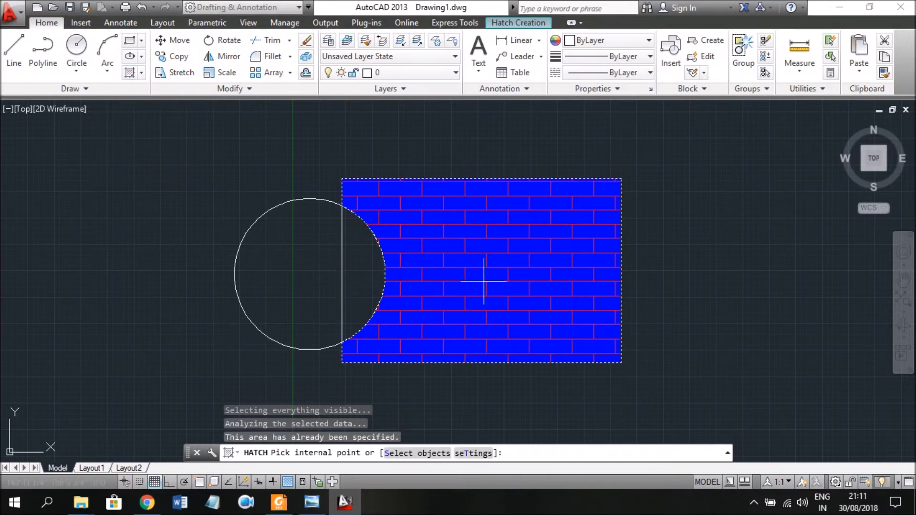
pyautogui.rightClick(484, 262)
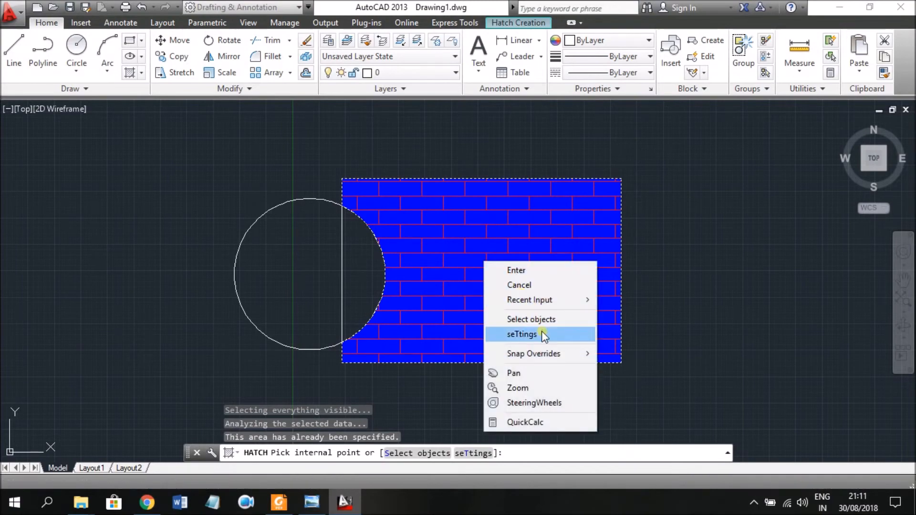
pyautogui.press('Escape')
pyautogui.press('Escape')
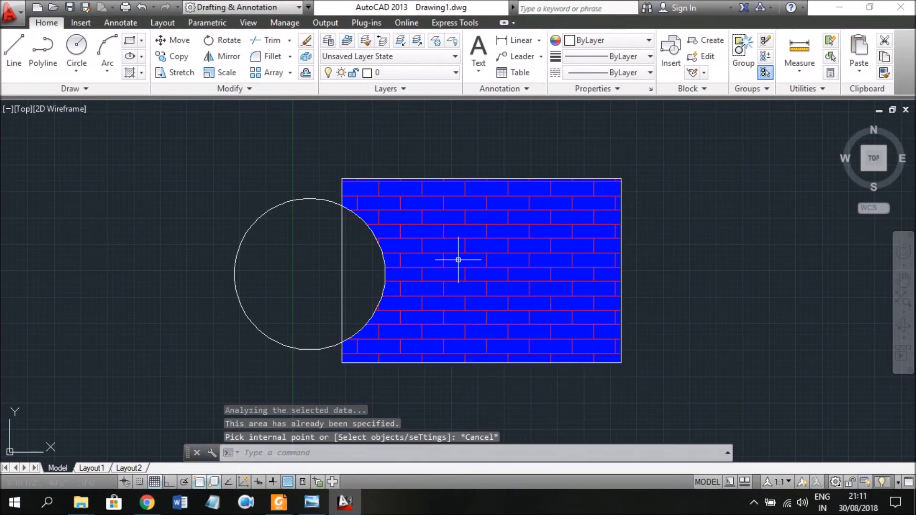
# Step: Erase the AR-BRSTD hatch from the rectangle, keeping the circle and rectangle outlines
pyautogui.click(482, 270)
pyautogui.click(445, 255)
pyautogui.rightClick(445, 255)
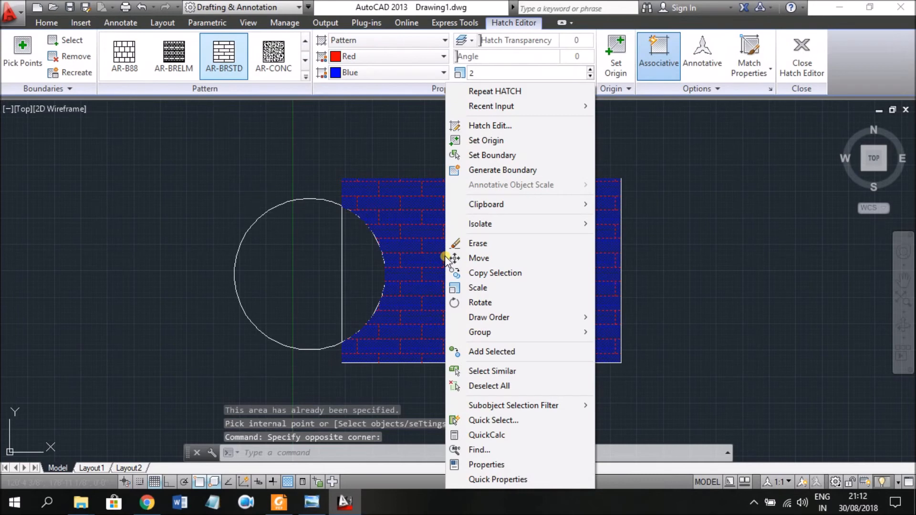
pyautogui.click(466, 244)
pyautogui.click(417, 260)
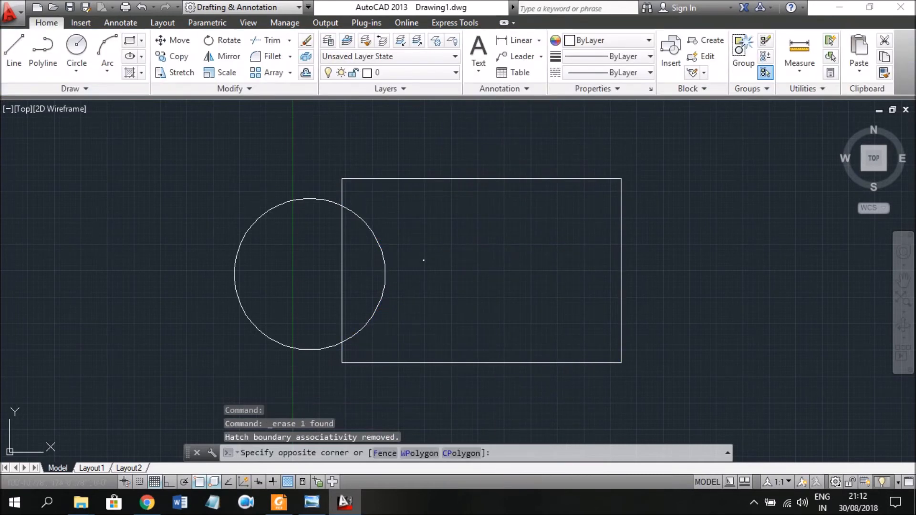